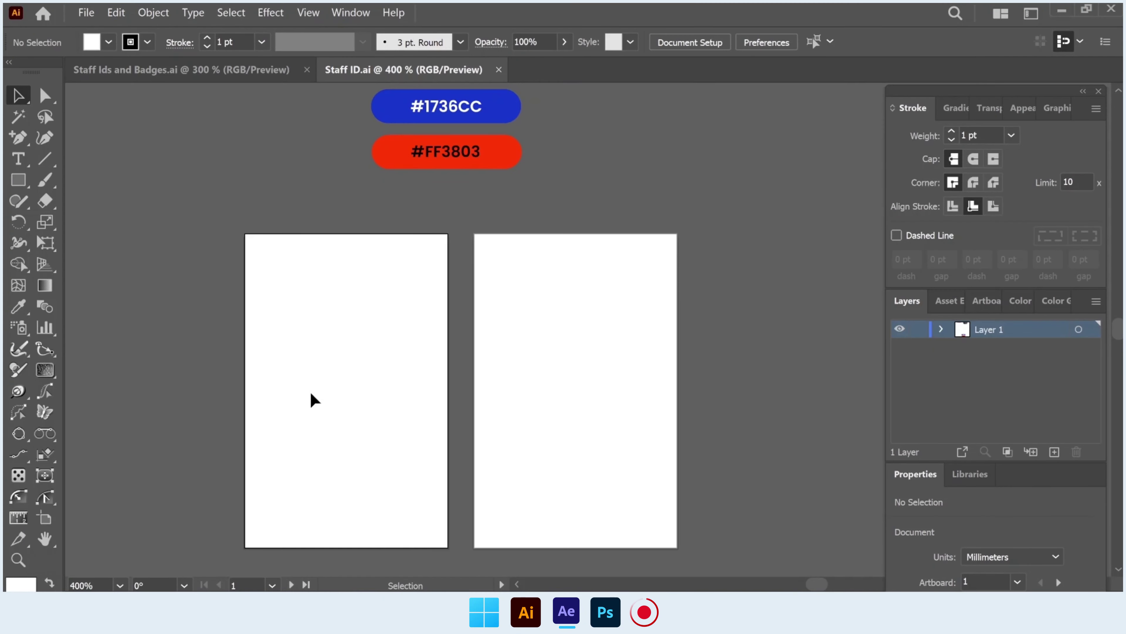
Draw a rectangle covering the whole left card and remove its stroke.
scroll(318, 392, "down", 1)
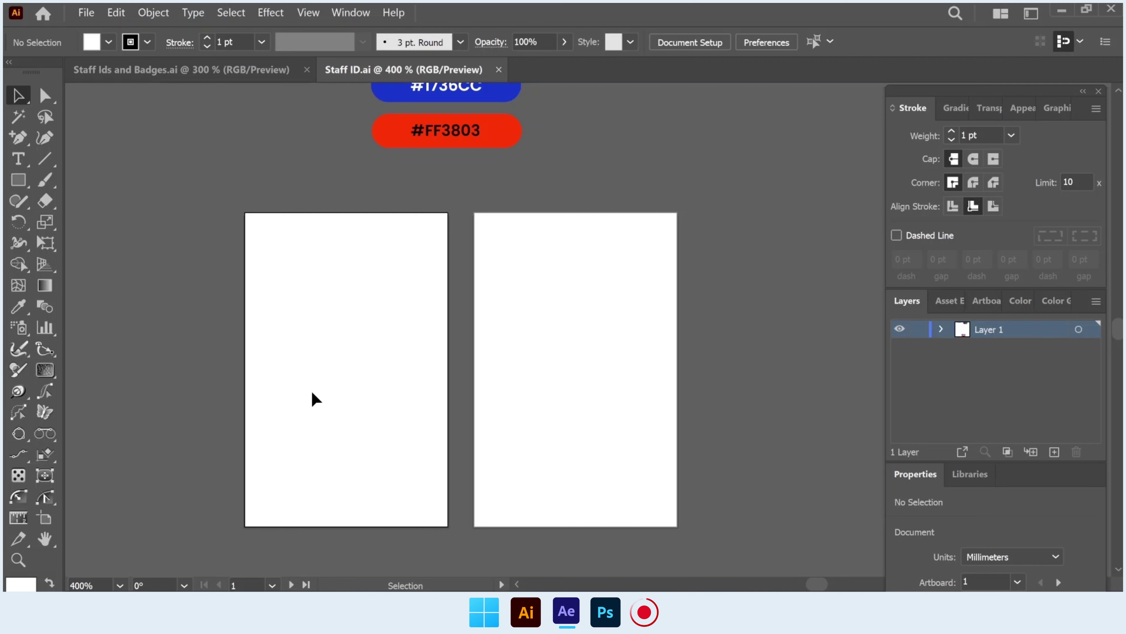
left_click_drag(24, 181, 89, 179)
left_click_drag(242, 213, 453, 522)
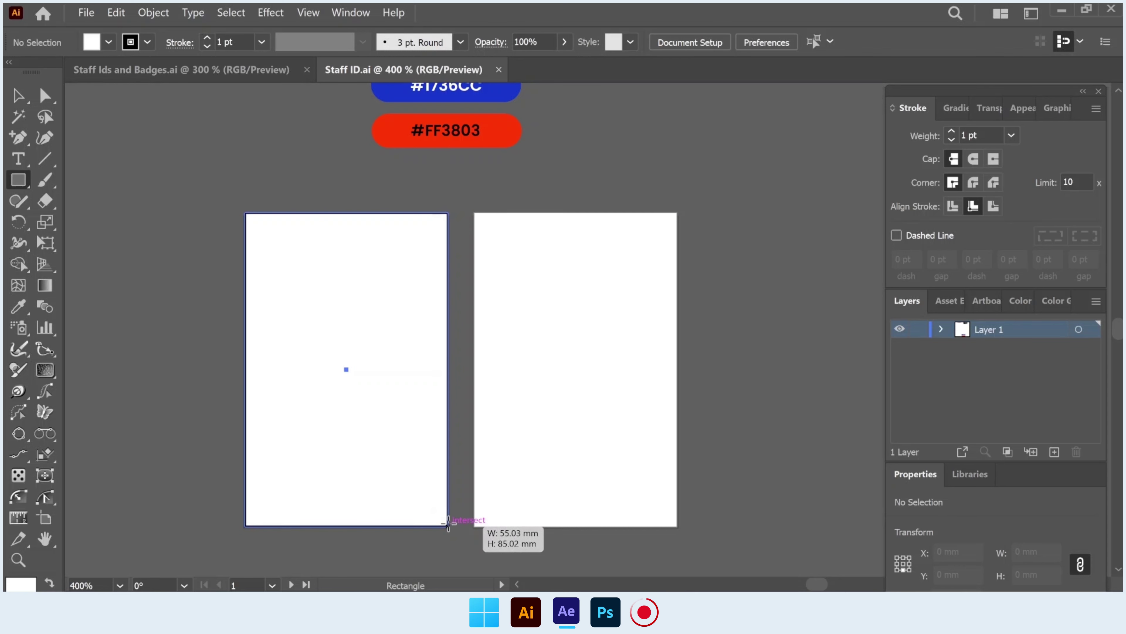
left_click_drag(453, 522, 448, 526)
left_click(92, 43)
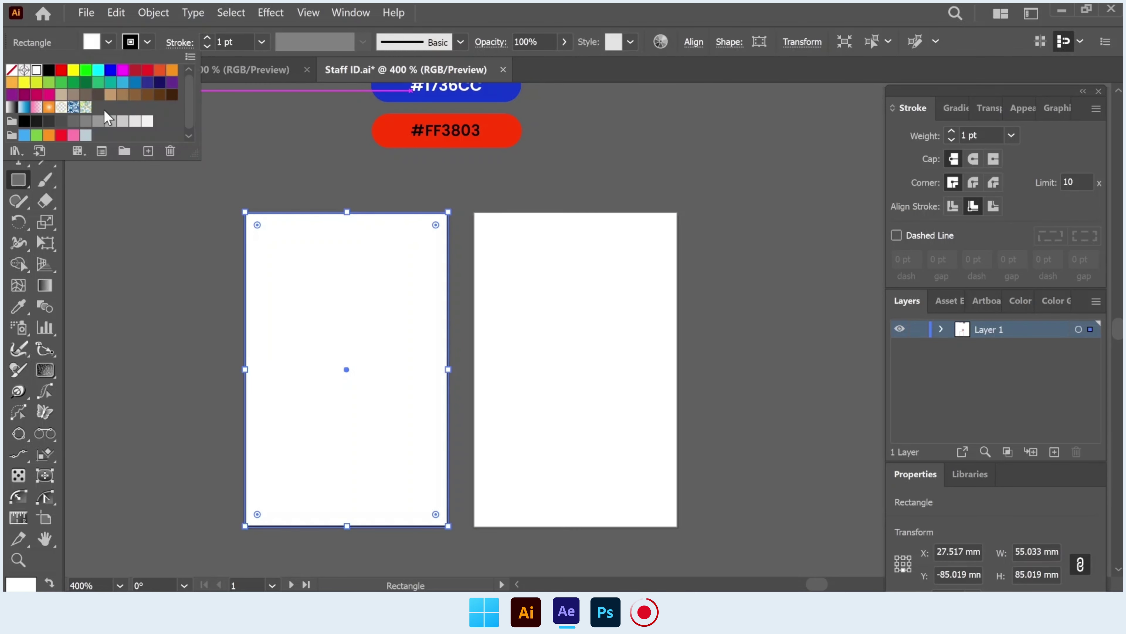
left_click(207, 46)
left_click(18, 96)
left_click(163, 200)
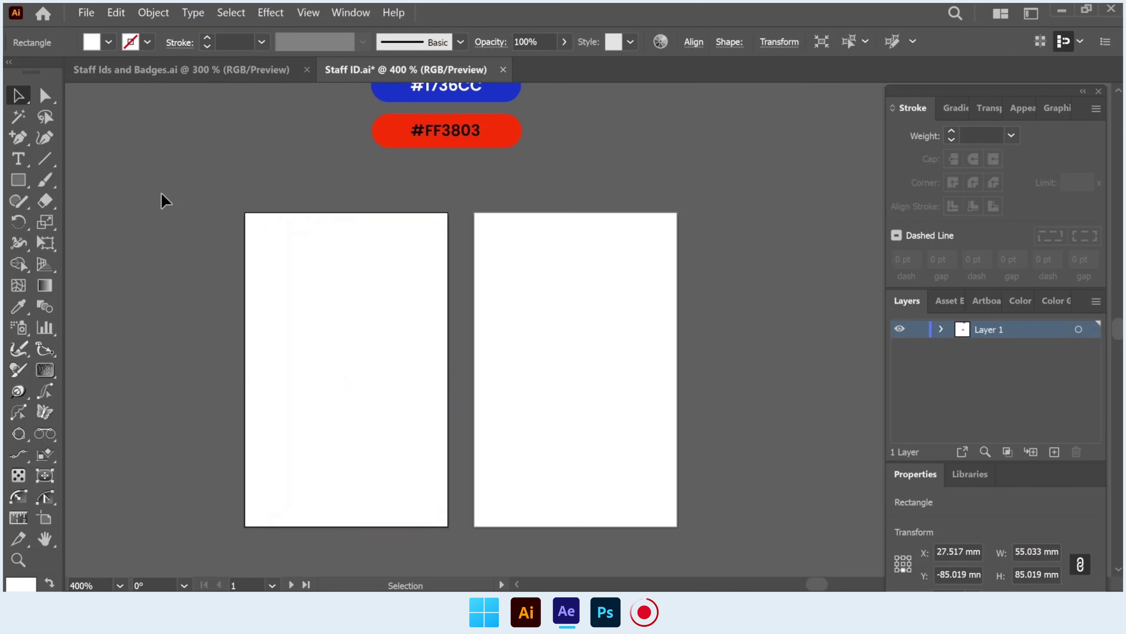
Draw a rectangle over the lower left card, fill it #1736CC blue, and raise its top.
left_click(17, 180)
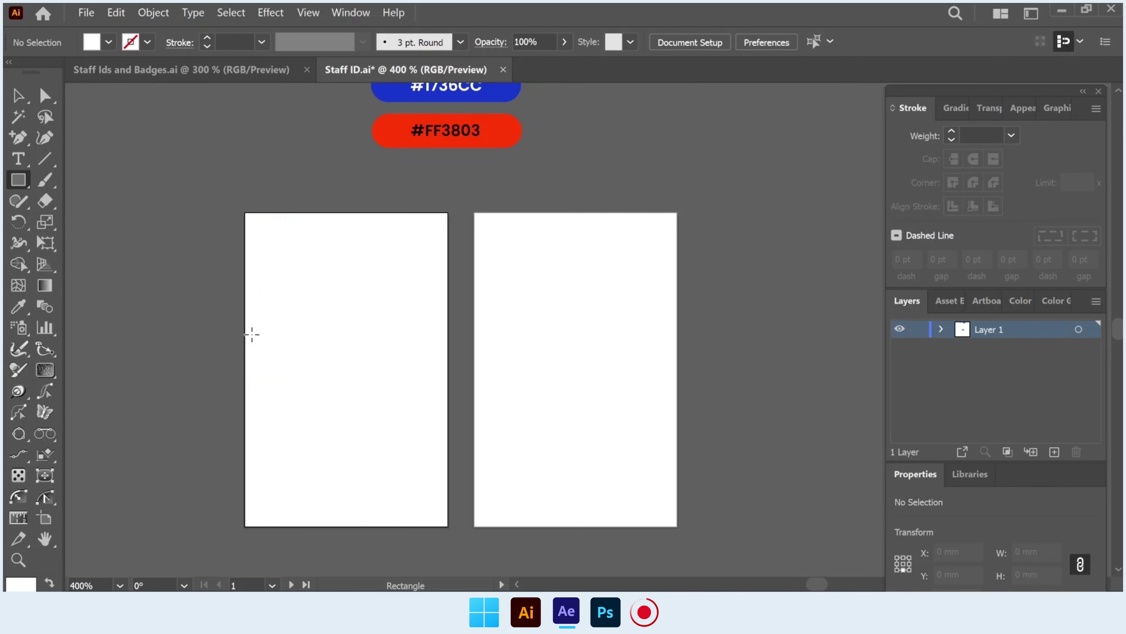
mouse_move(245, 328)
left_mouse_down()
mouse_move(277, 419)
mouse_move(447, 526)
left_mouse_up()
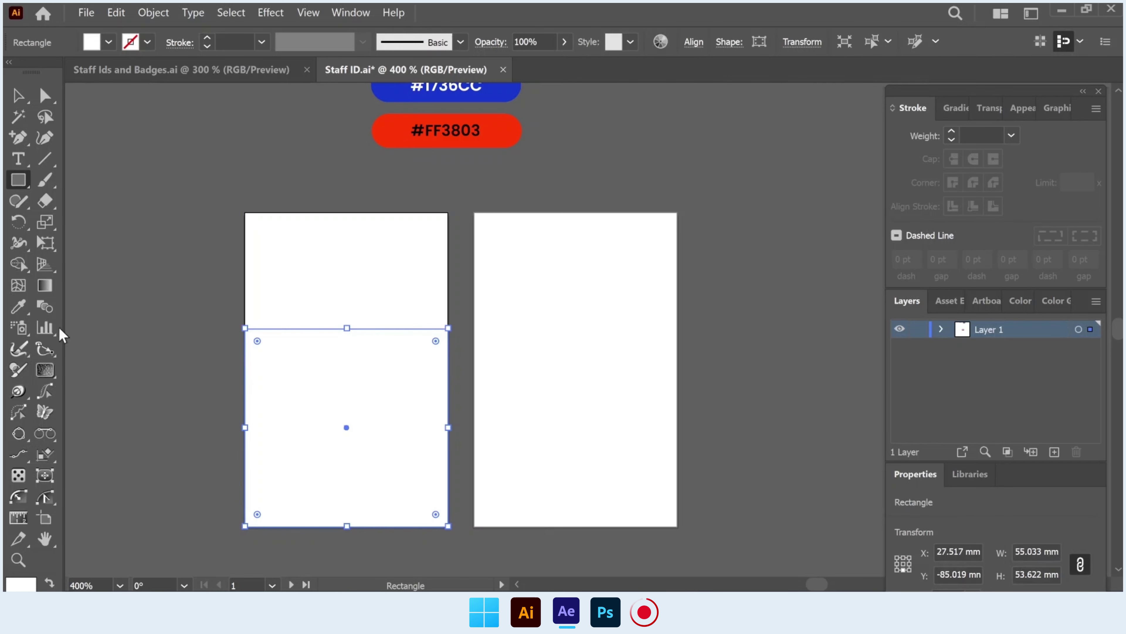
left_click(26, 312)
left_click(506, 91)
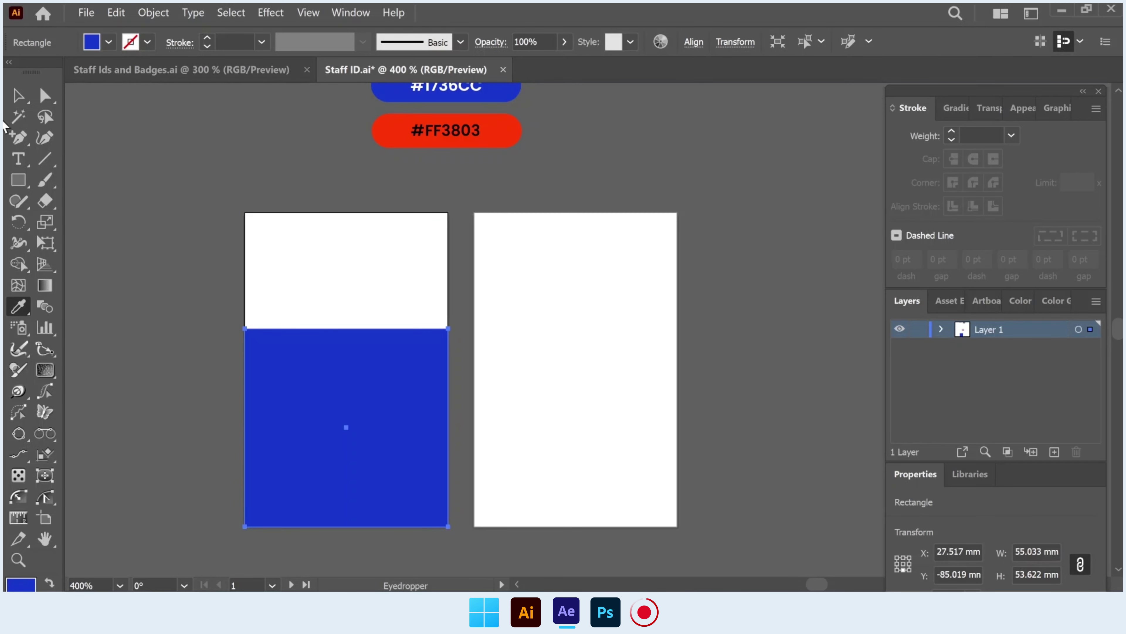
left_click(17, 95)
left_click_drag(347, 328, 346, 307)
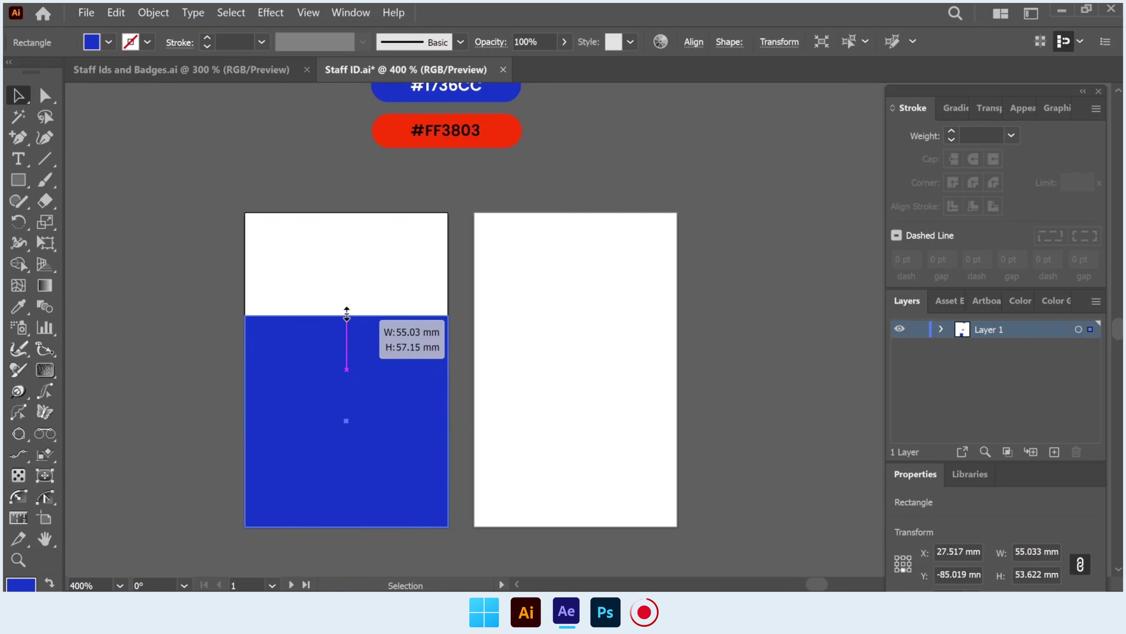
Add a top-middle anchor and pull it down to notch the blue panel into a V.
left_click(23, 145)
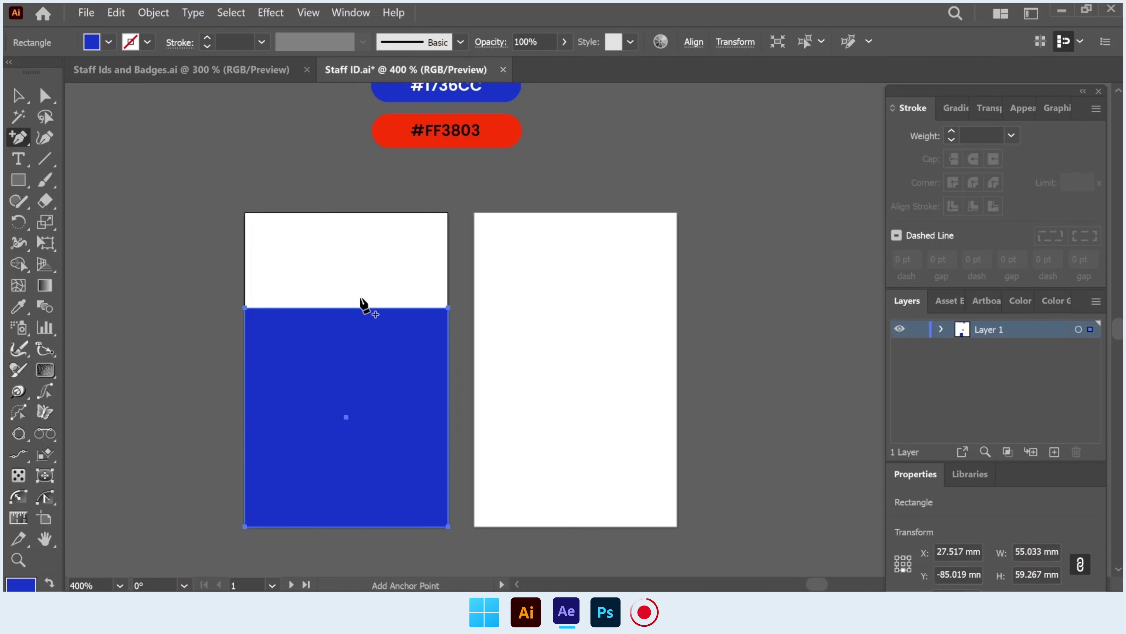
left_click(346, 307)
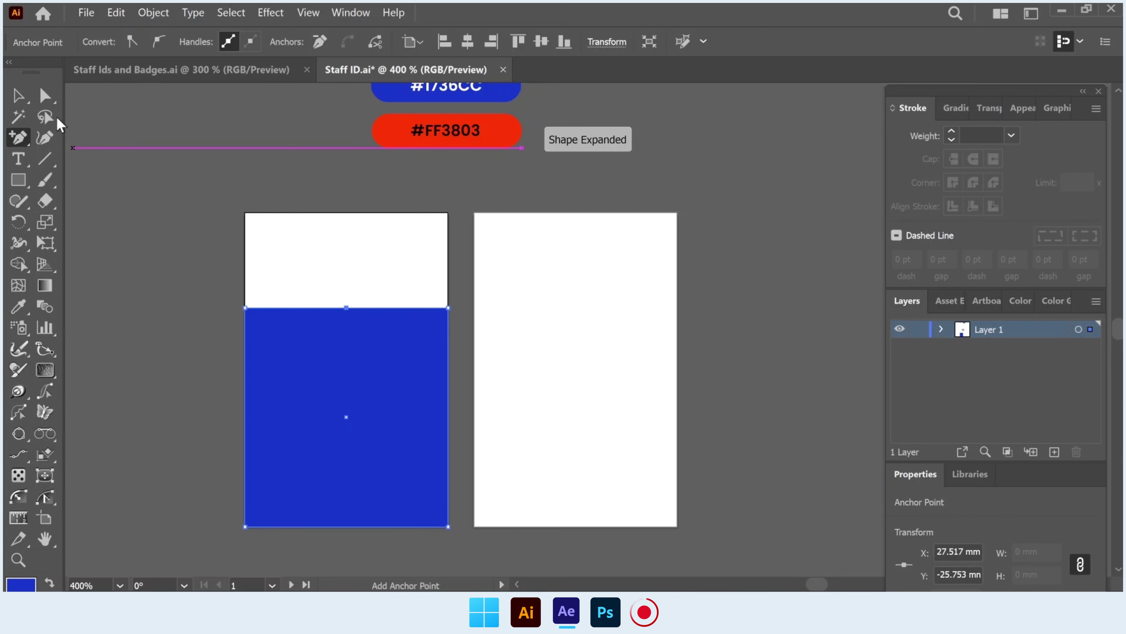
left_click(44, 95)
left_click_drag(347, 308, 351, 364)
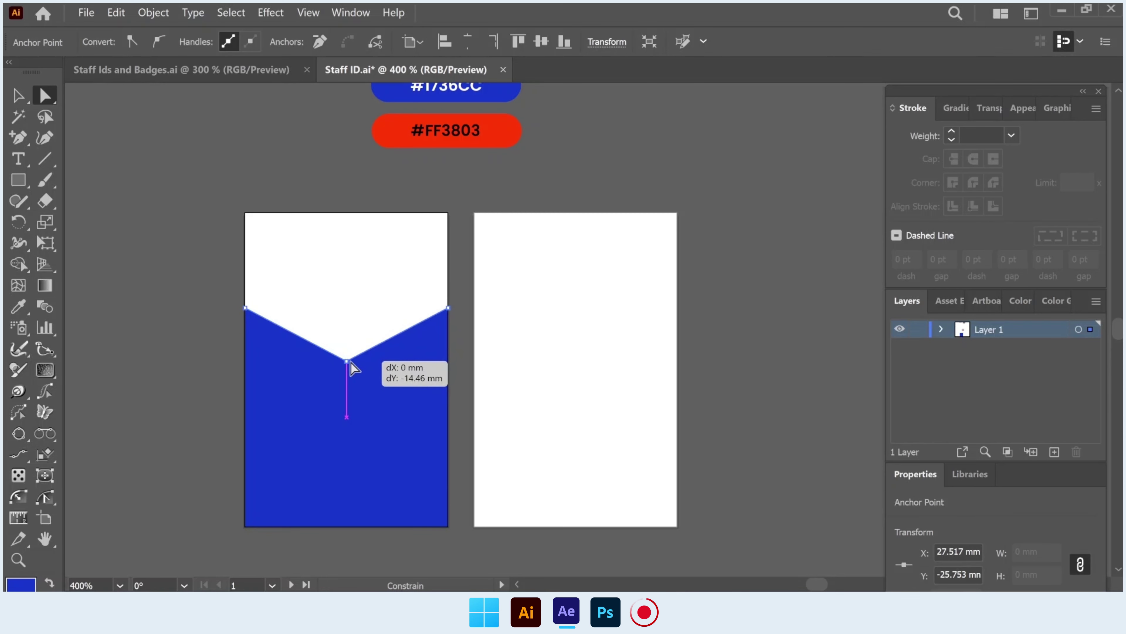
left_click(18, 95)
left_click(138, 221)
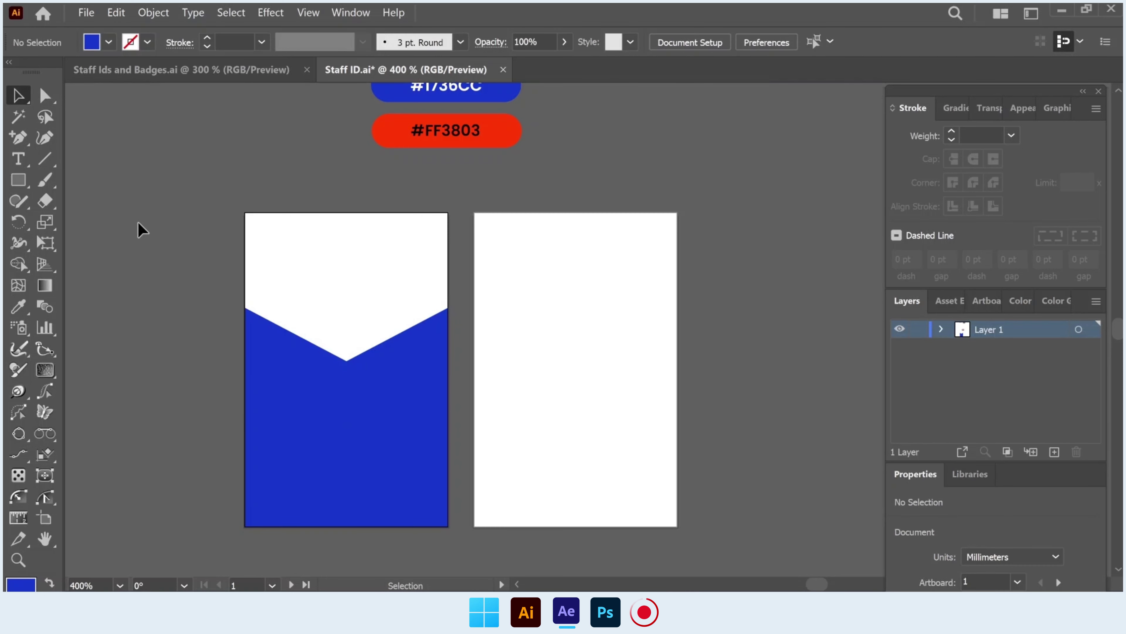
left_click(344, 418)
left_click_drag(348, 307, 346, 323)
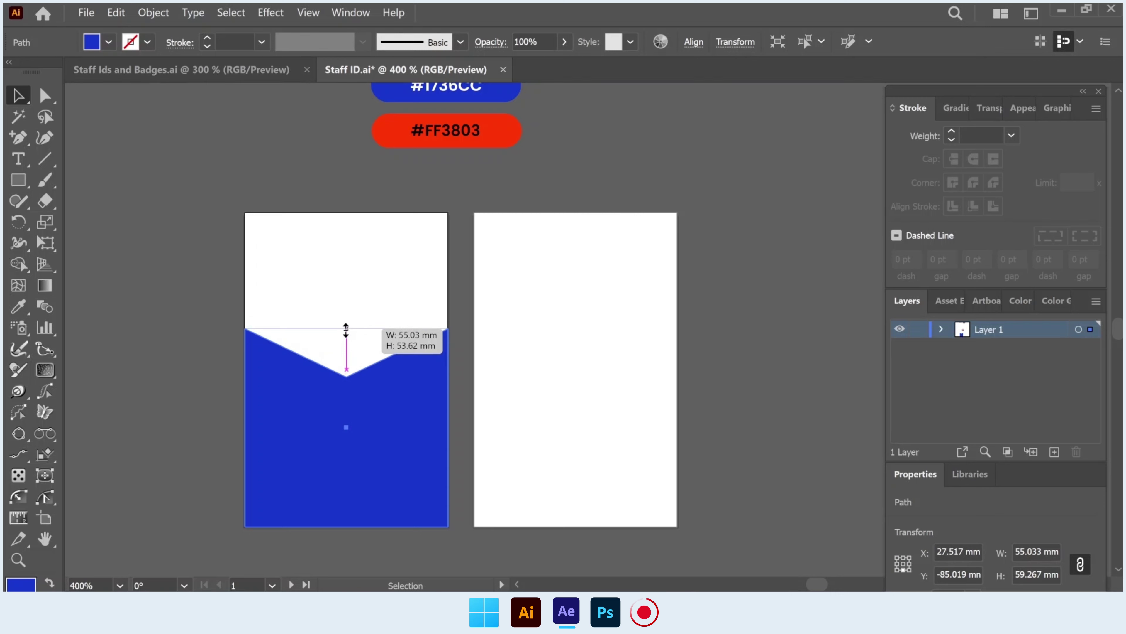
left_click(209, 349)
Draw a rectangle at the top of the left card, centred horizontally.
left_click(18, 180)
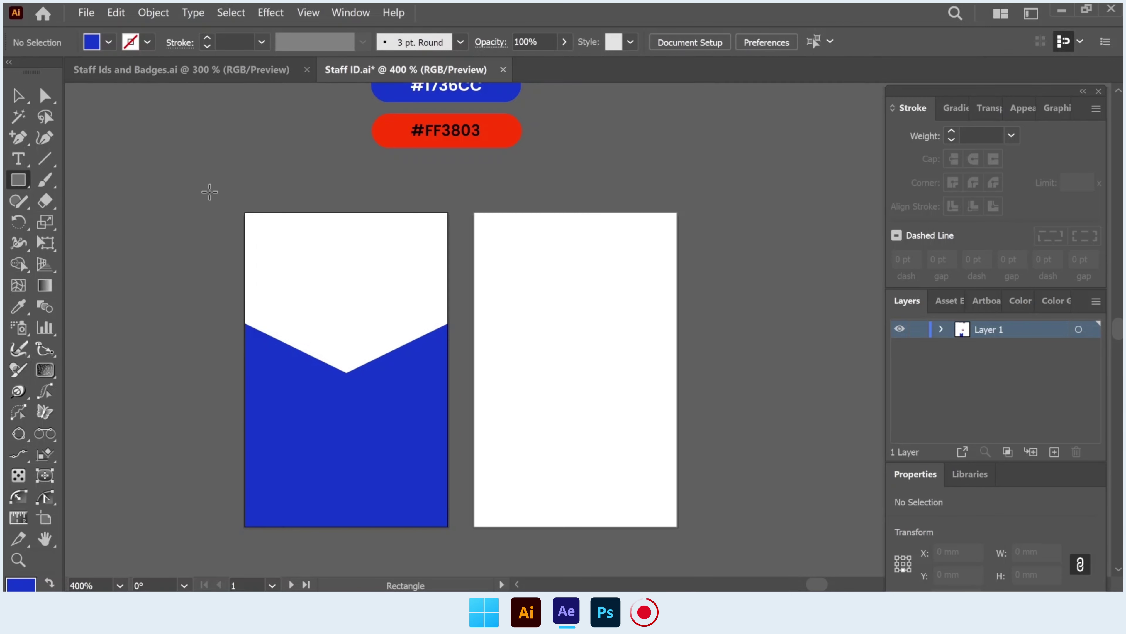
left_click_drag(246, 214, 410, 311)
key("v")
left_click(693, 42)
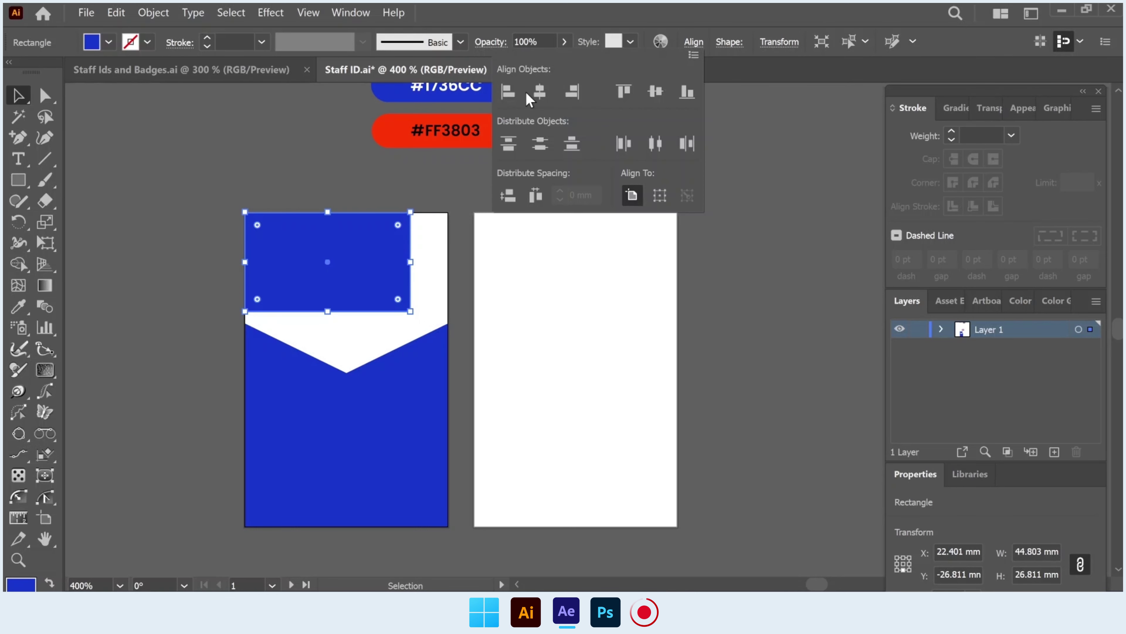
left_click(540, 92)
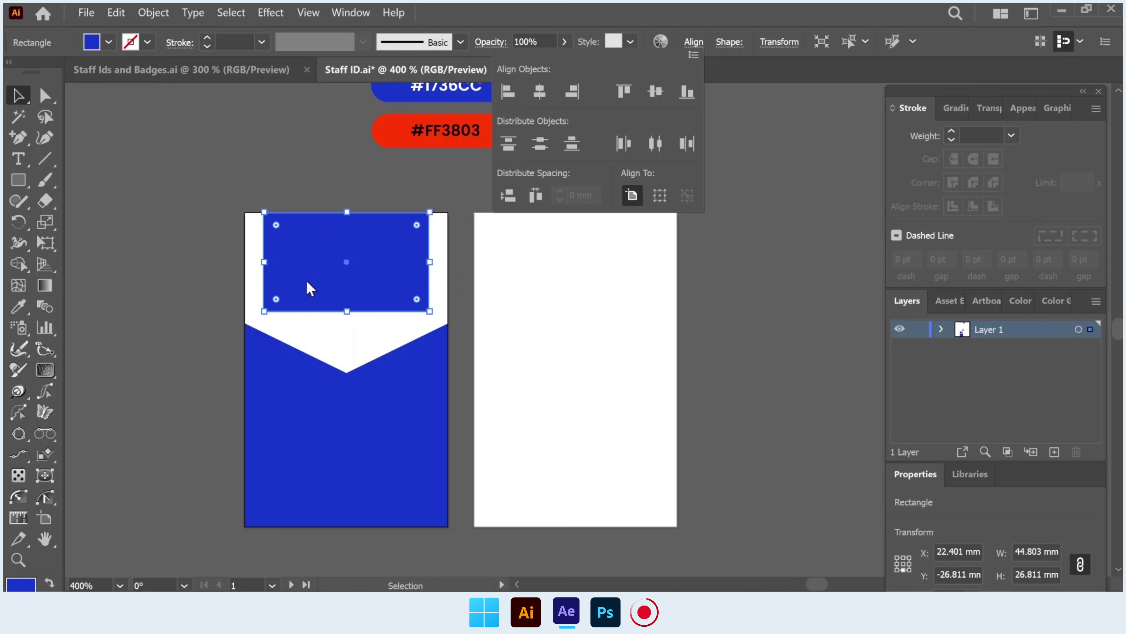
key("Escape")
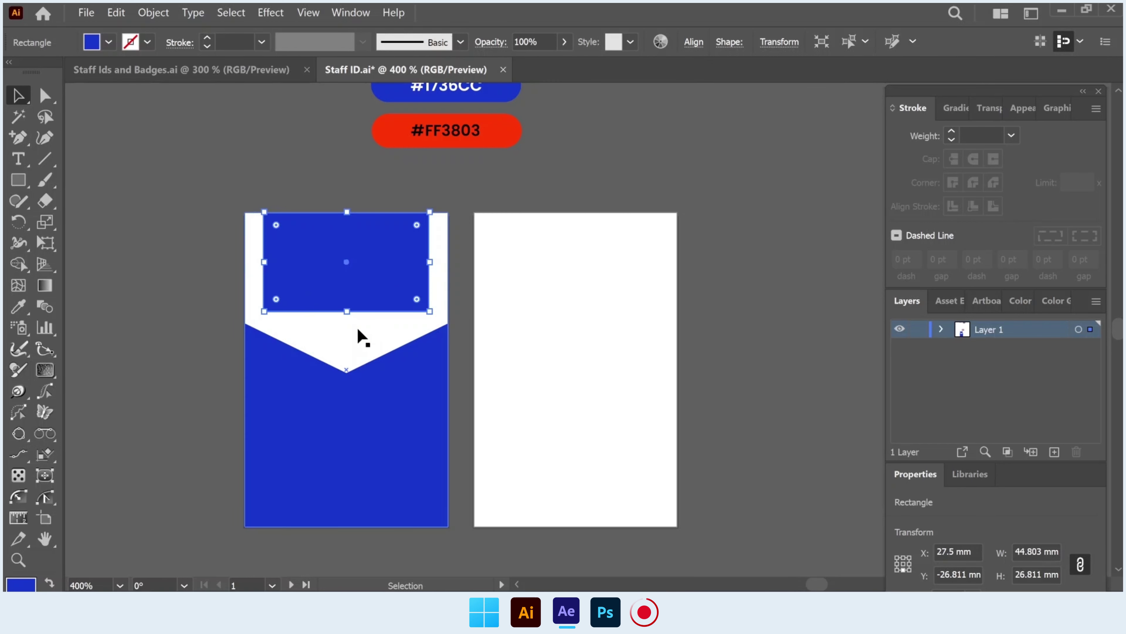
left_click(138, 201)
Add a bottom-middle anchor and drag it down into a pointed bottom.
left_click(18, 138)
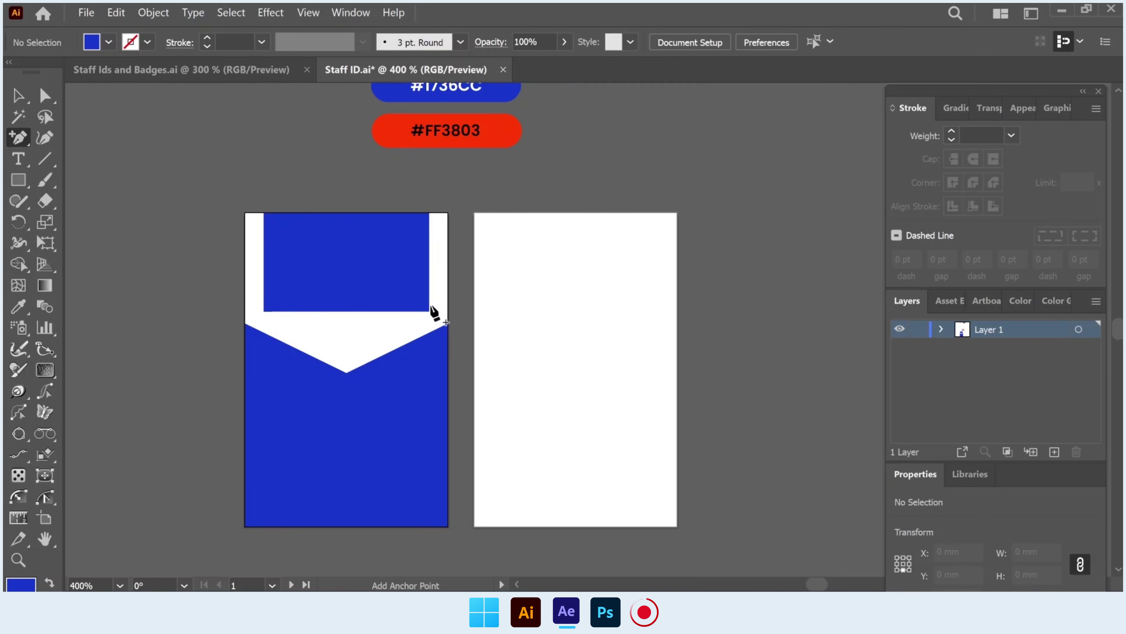
left_click(347, 312)
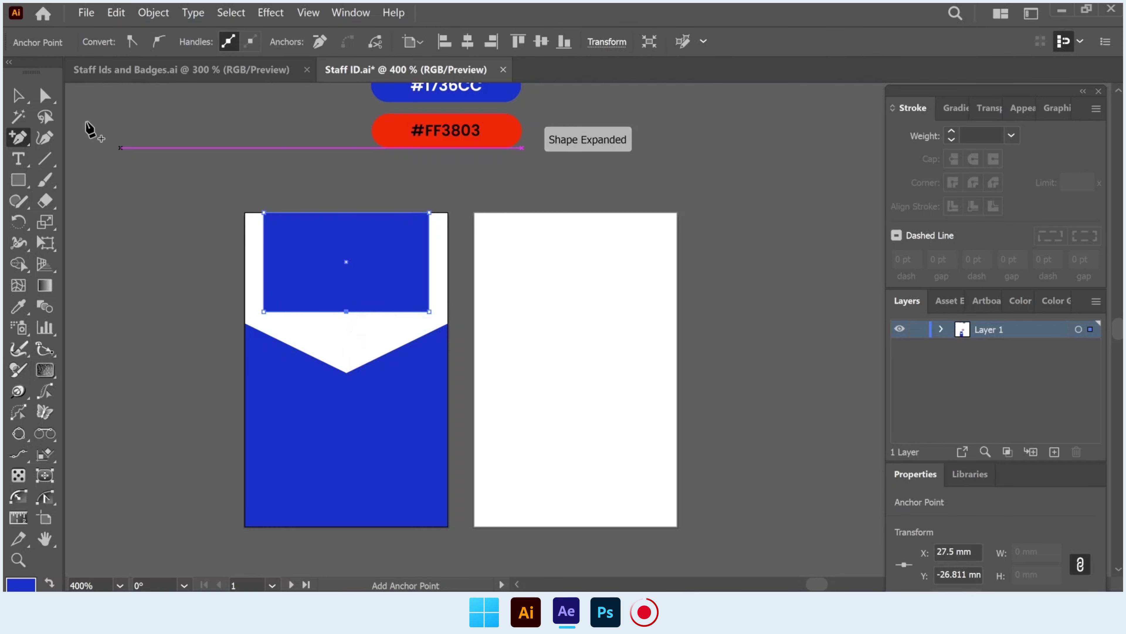
left_click(45, 98)
left_click_drag(346, 312, 349, 354)
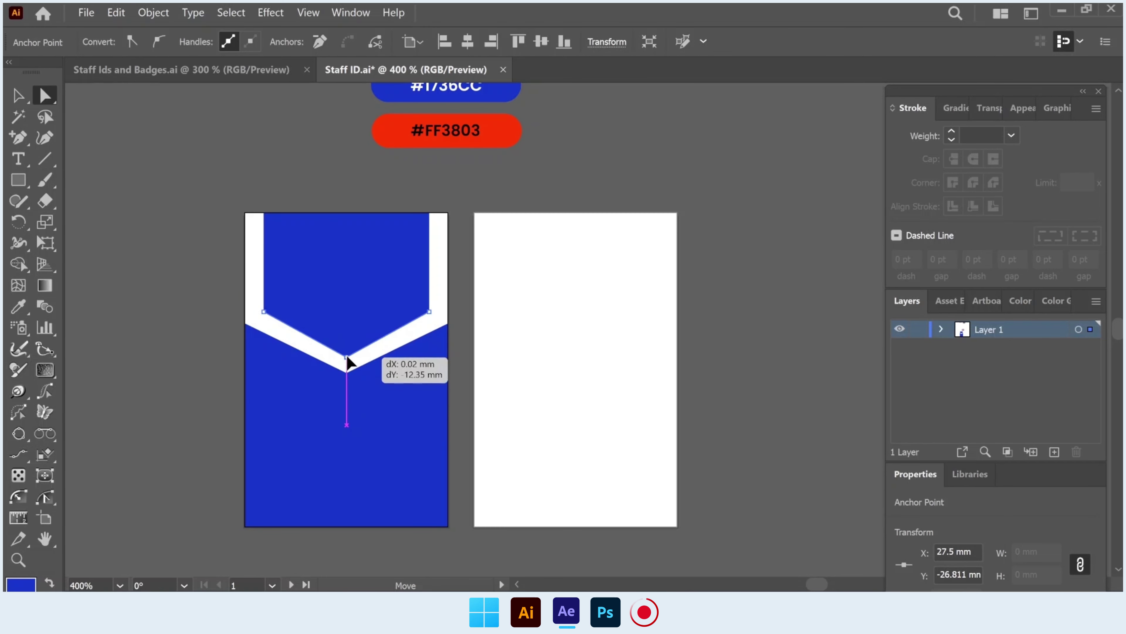
left_click_drag(348, 354, 349, 358)
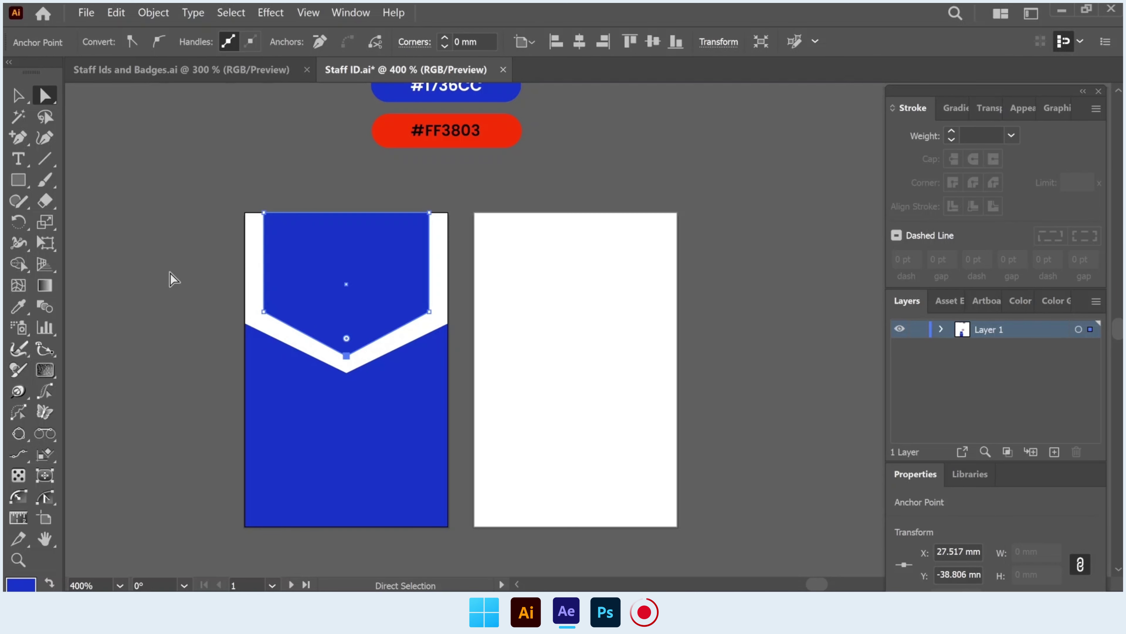
Round the shape's lower corners and fill it with #FF3803 red.
left_click(316, 301)
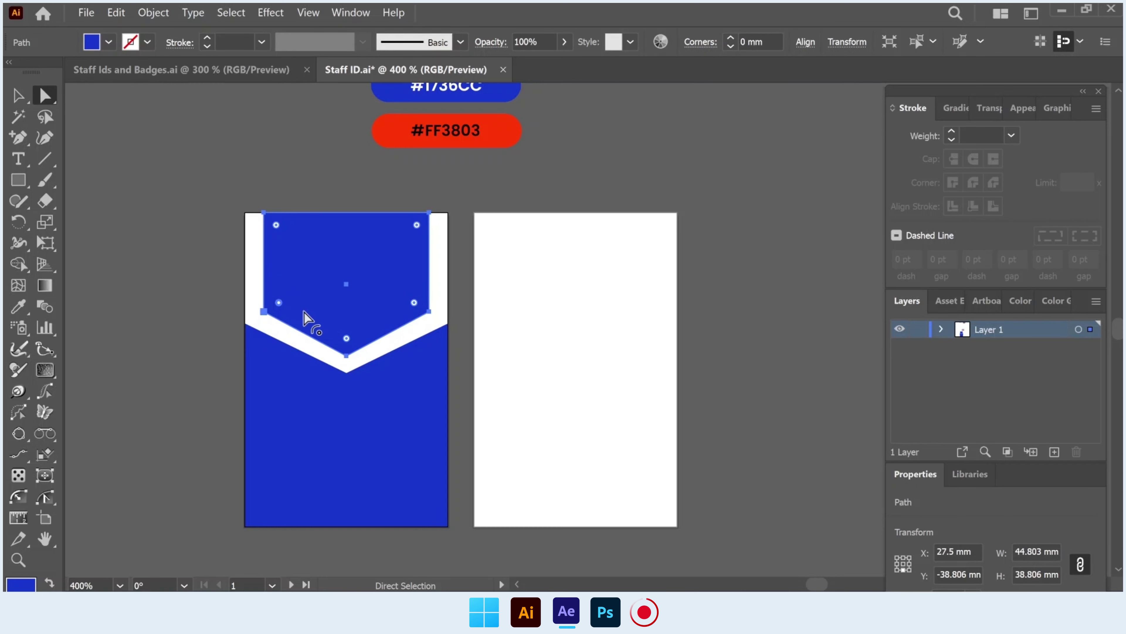
left_click_drag(414, 303, 386, 322)
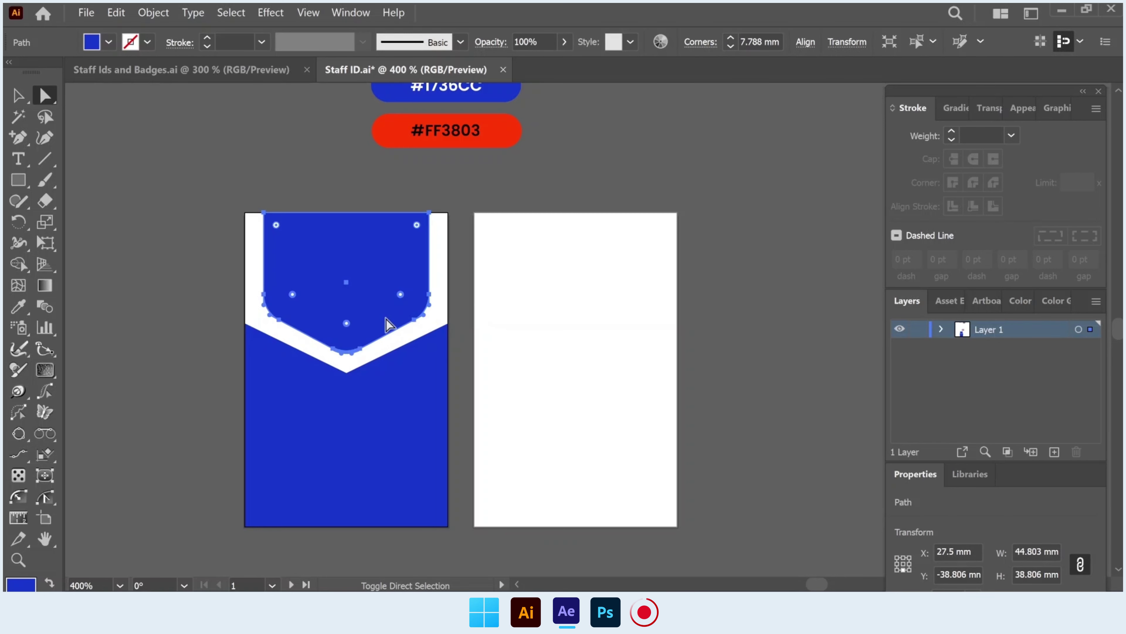
left_click(17, 95)
left_click(156, 252)
left_click(337, 278)
left_click(17, 306)
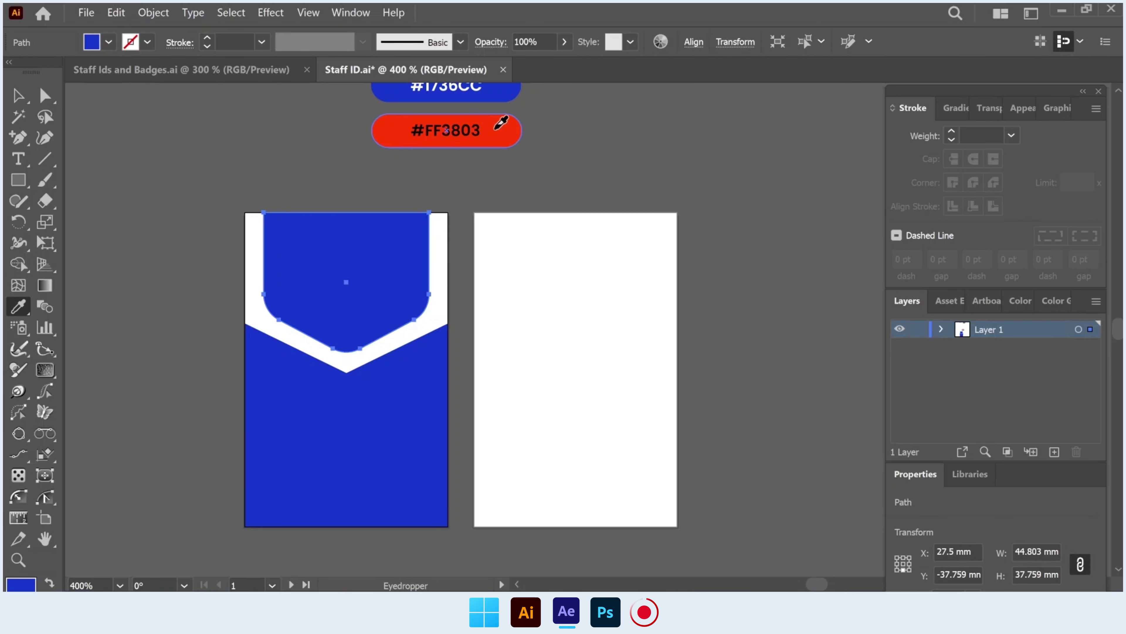
left_click(496, 128)
left_click(17, 95)
left_click(154, 239)
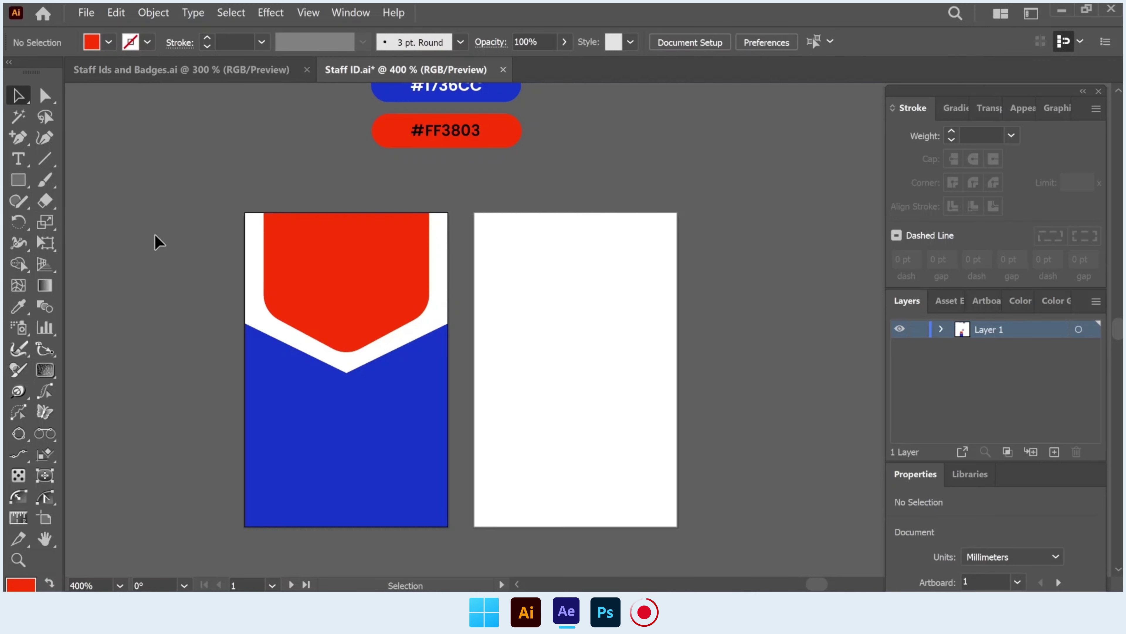
Draw a horizontally centred white rectangle over the middle of the left card.
left_click(17, 180)
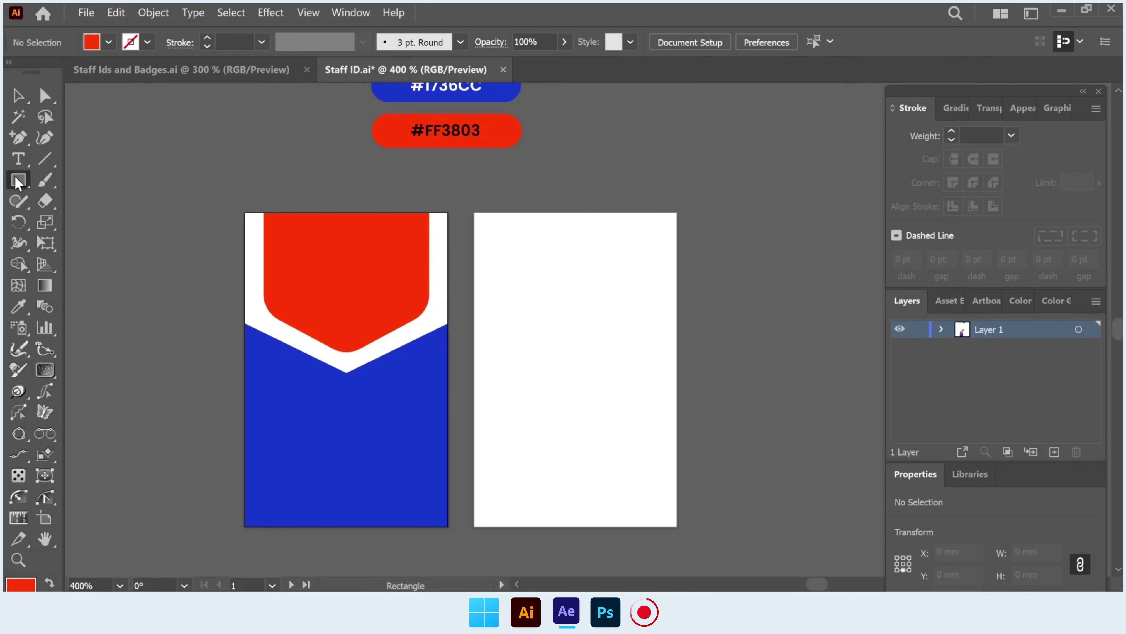
left_click_drag(299, 273, 403, 398)
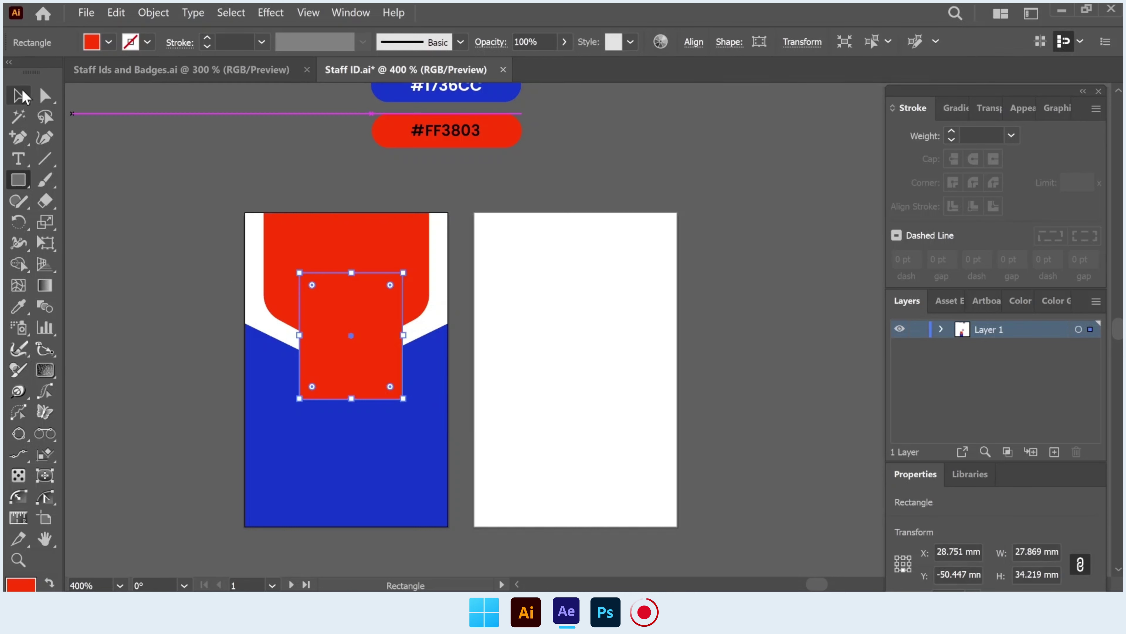
key("v")
left_click(695, 42)
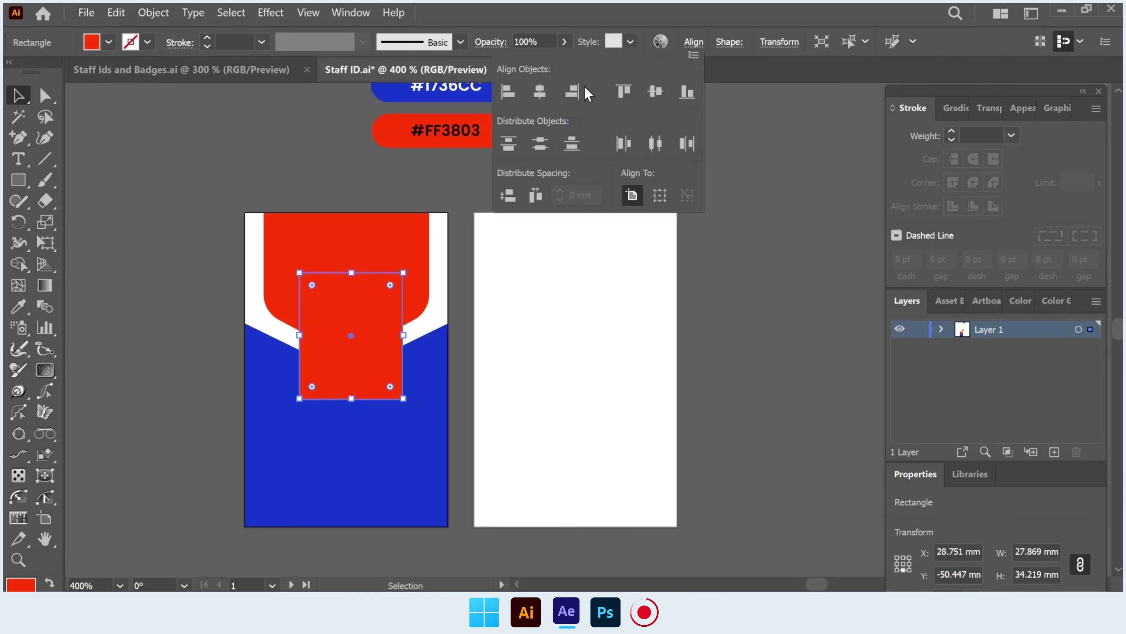
left_click(540, 92)
key("Escape")
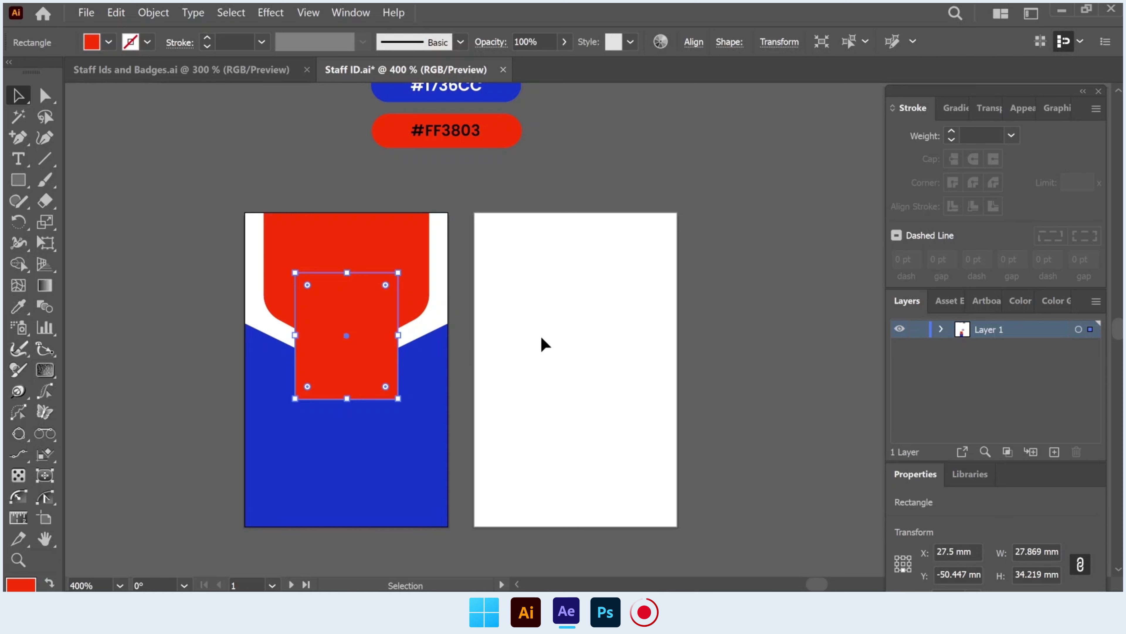
left_click(22, 310)
left_click(563, 320)
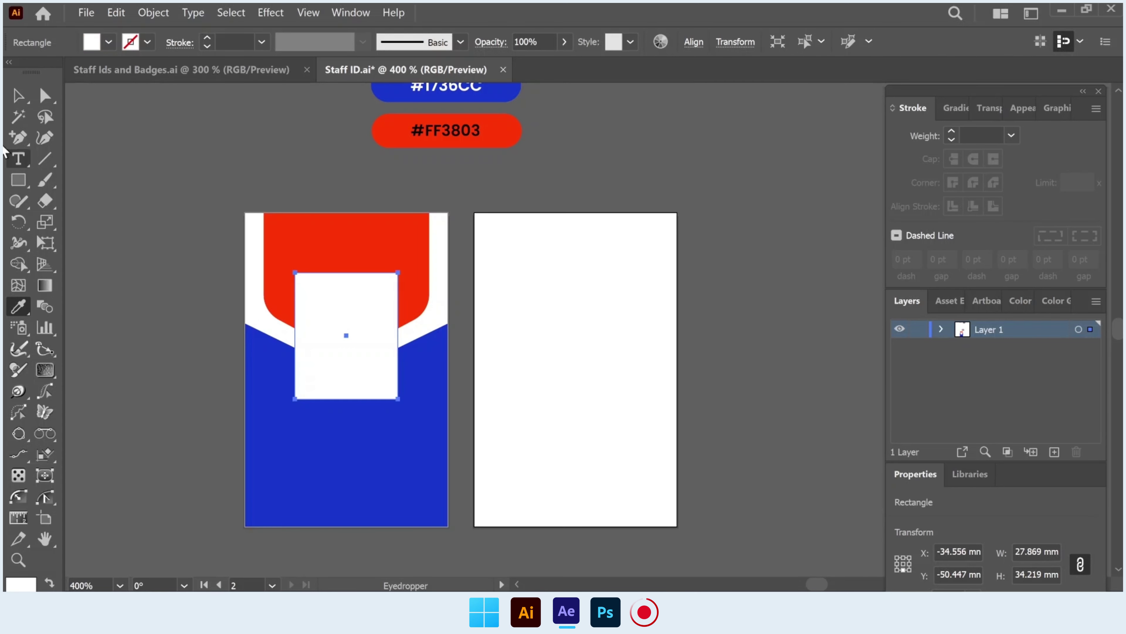
left_click(15, 96)
Heighten the white rectangle, fully round its bottom, and lengthen the red panel's point.
left_click_drag(345, 273, 347, 258)
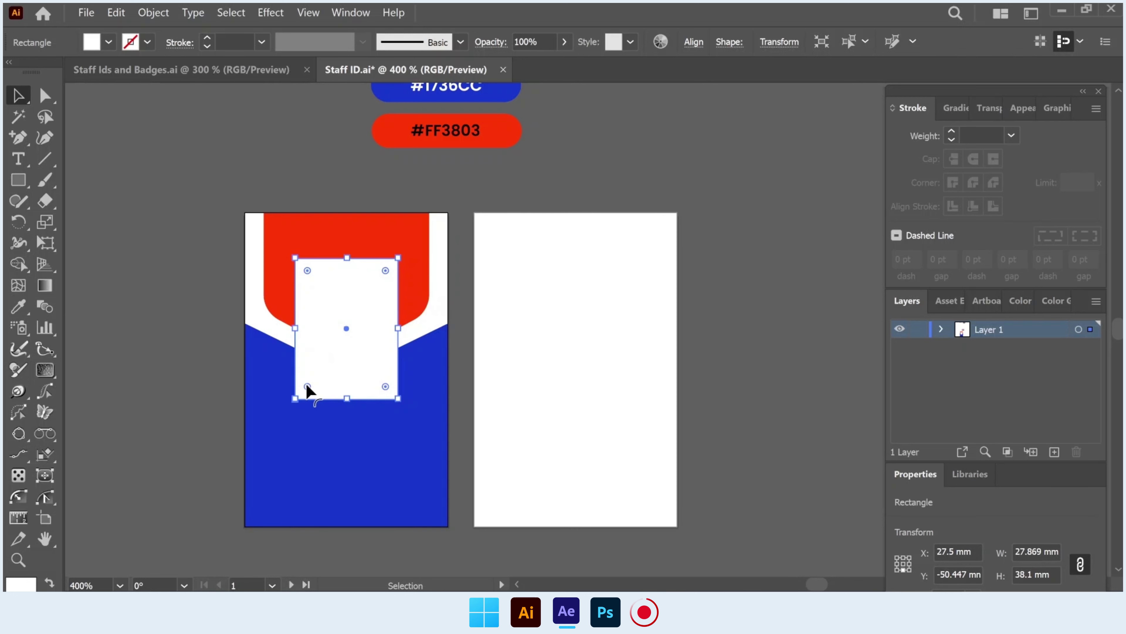
left_click_drag(386, 386, 345, 318)
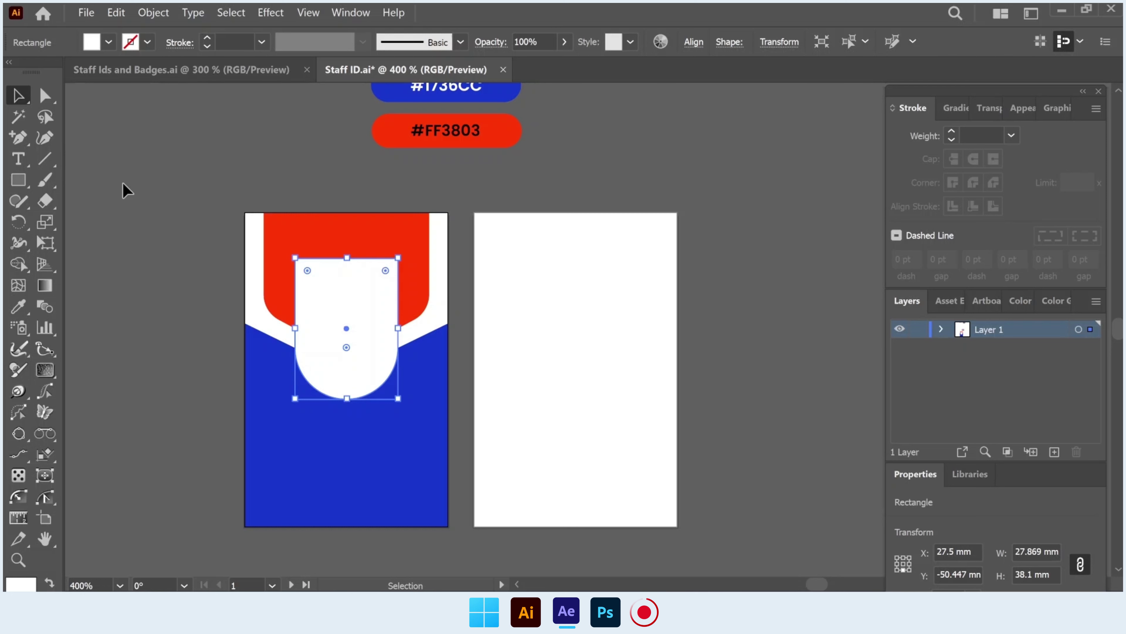
left_click(127, 191)
left_click(286, 266)
left_click_drag(347, 347, 346, 365)
Fill the rounded tab with the red panel's #FF3803 and select it.
left_click(460, 360)
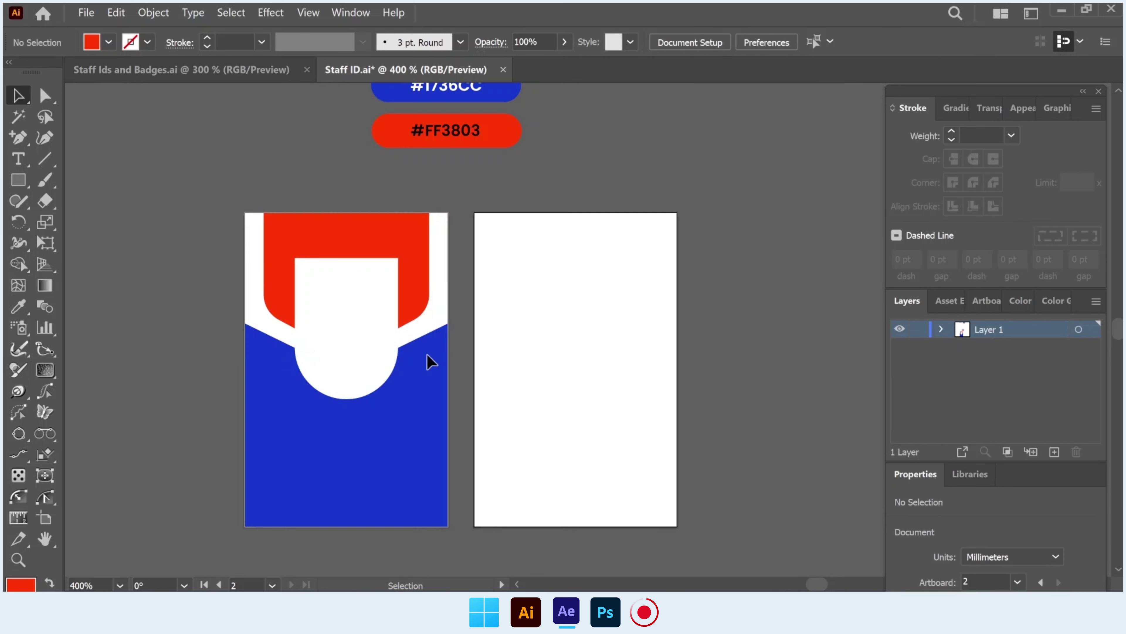
left_click(381, 350)
left_click(20, 310)
left_click(359, 227)
left_click(20, 97)
left_click(139, 225)
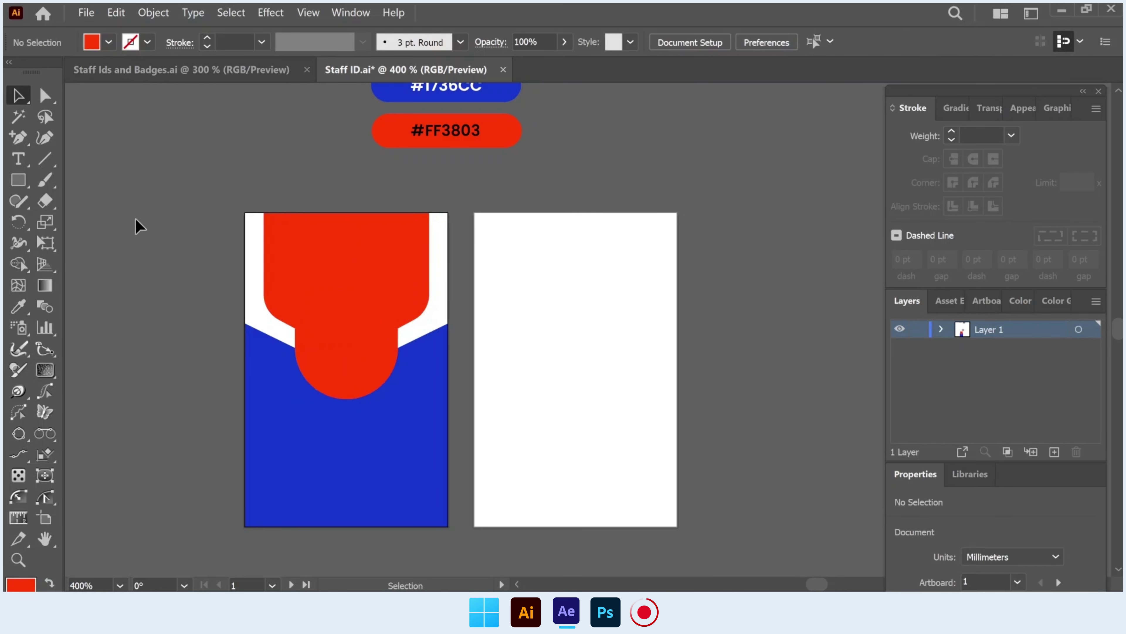
left_click(335, 319)
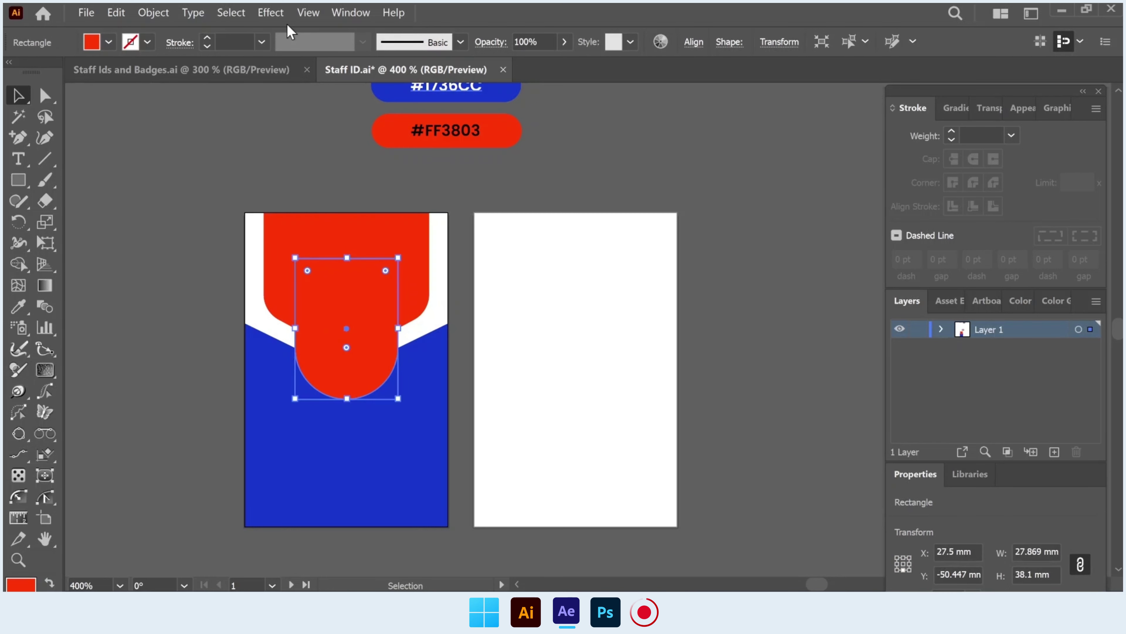
Give the red tab a Drop Shadow with 0 mm offsets, 0.5 mm blur, 50% opacity.
left_click(284, 15)
mouse_move(325, 226)
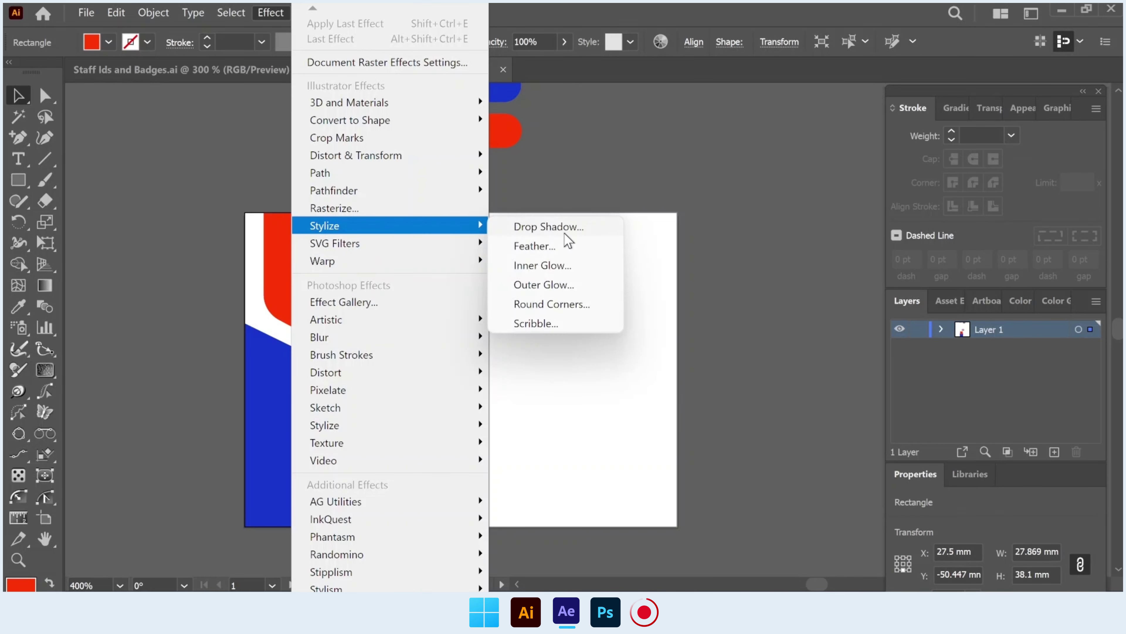
left_click(548, 227)
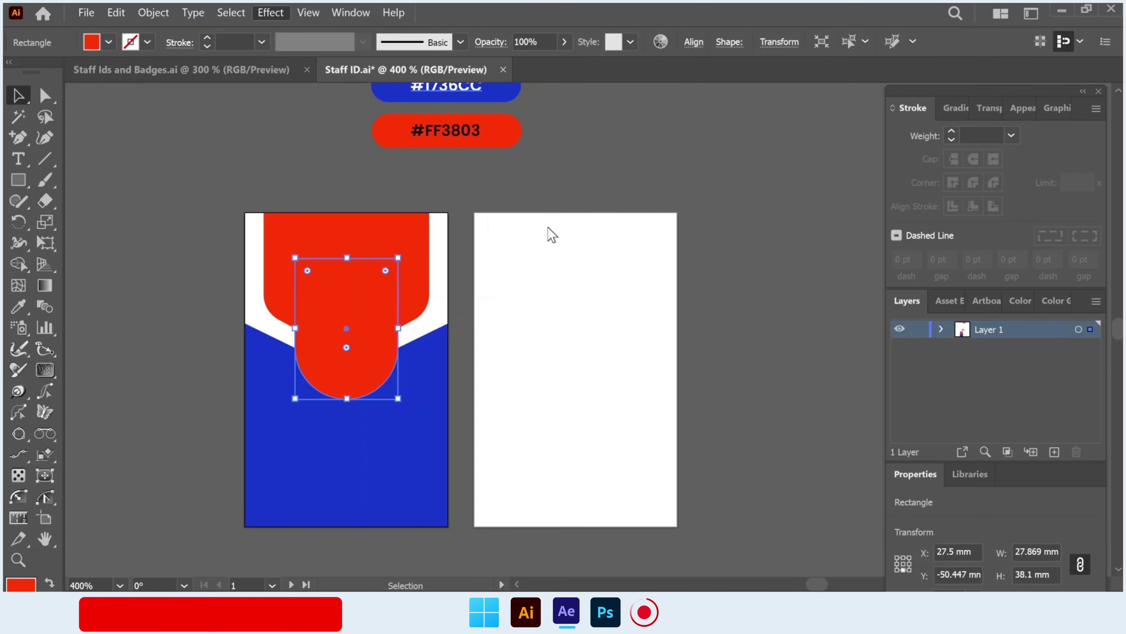
left_click_drag(356, 187, 640, 227)
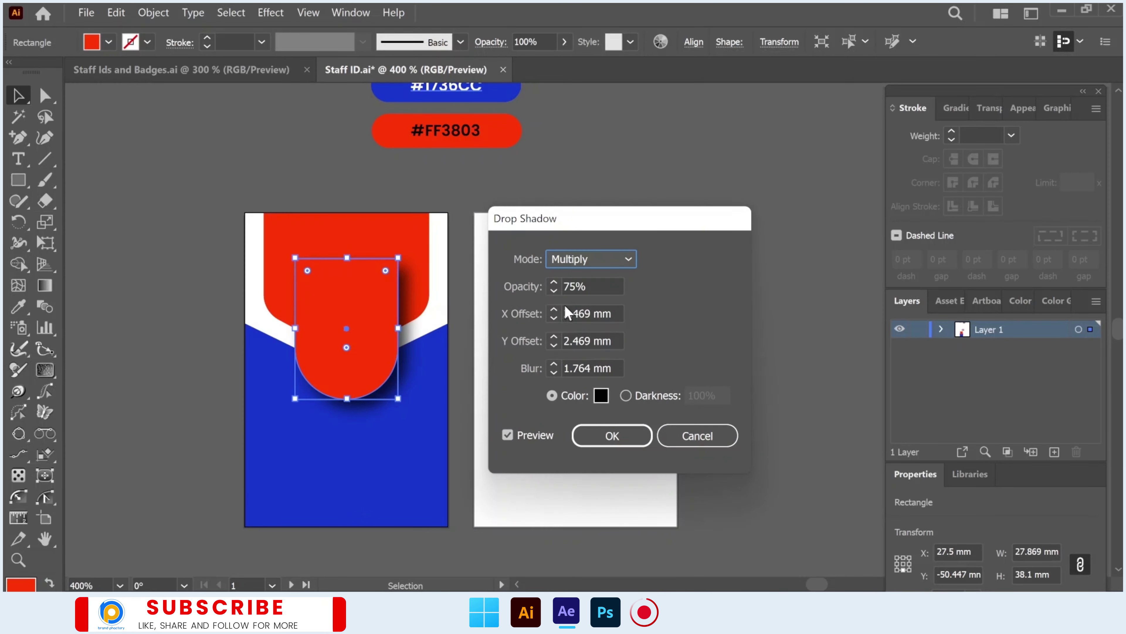
double_click(570, 313)
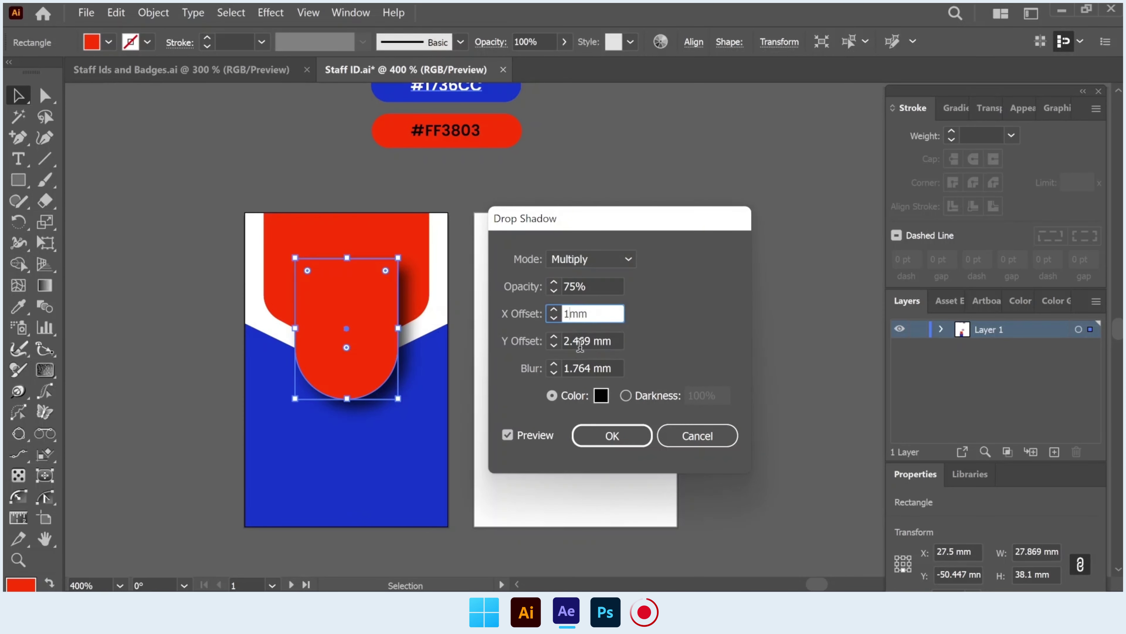
double_click(579, 341)
double_click(572, 367)
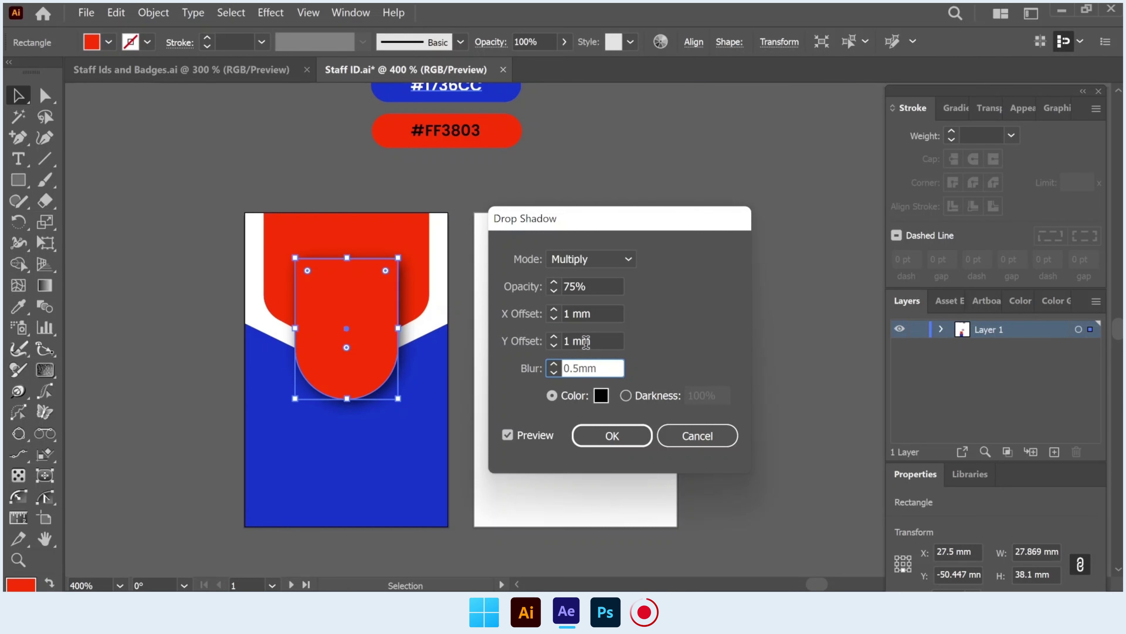
key("shift+Tab")
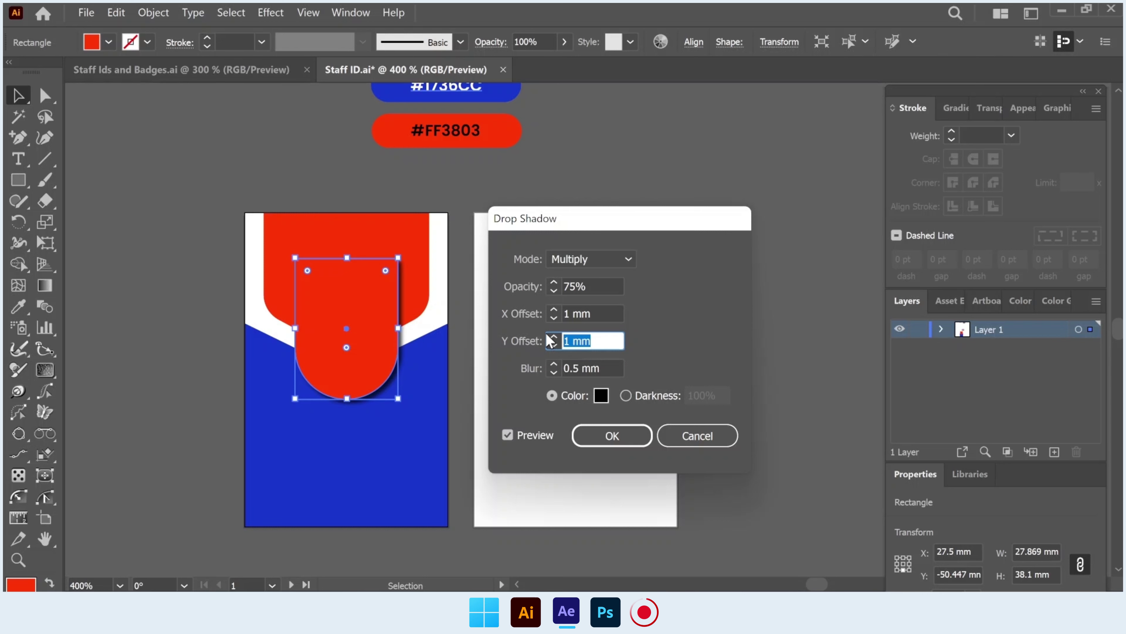
type("0")
key("shift+Tab")
type("0")
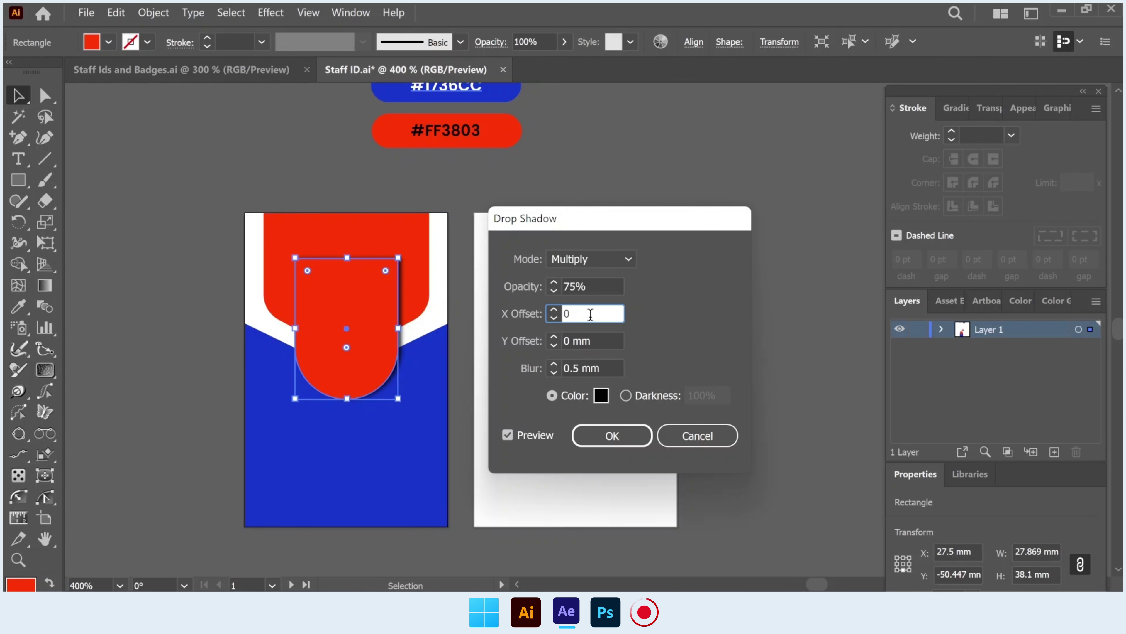
left_click(598, 284)
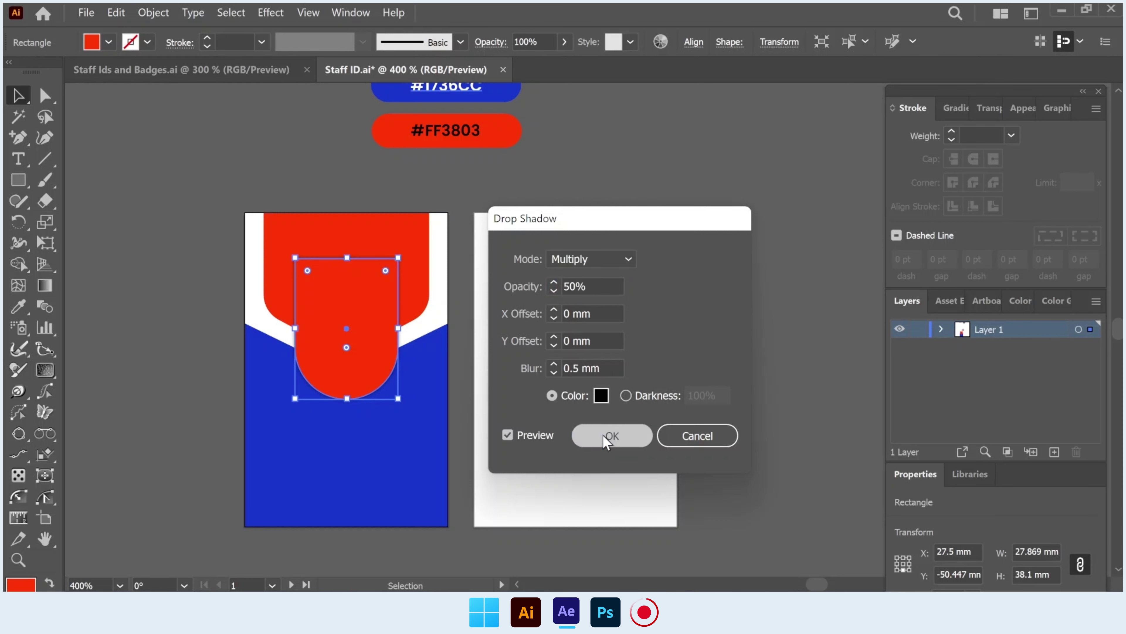
left_click(611, 435)
left_click(531, 361)
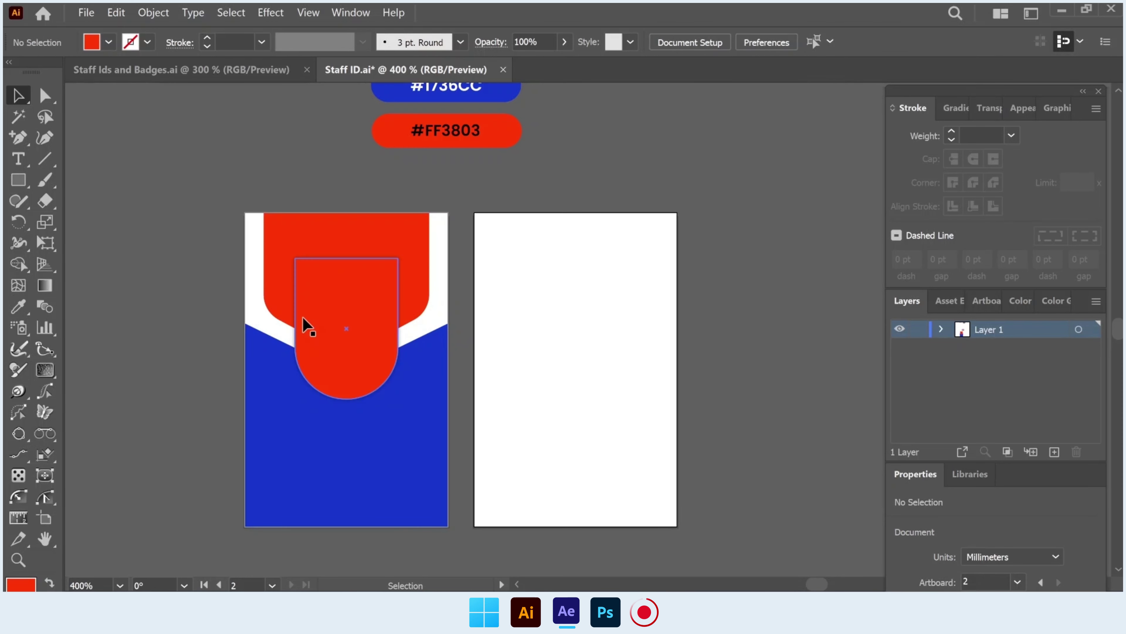
Draw a rectangle over the top of the red tab and give it a gradient fill.
left_click_drag(22, 178, 74, 182)
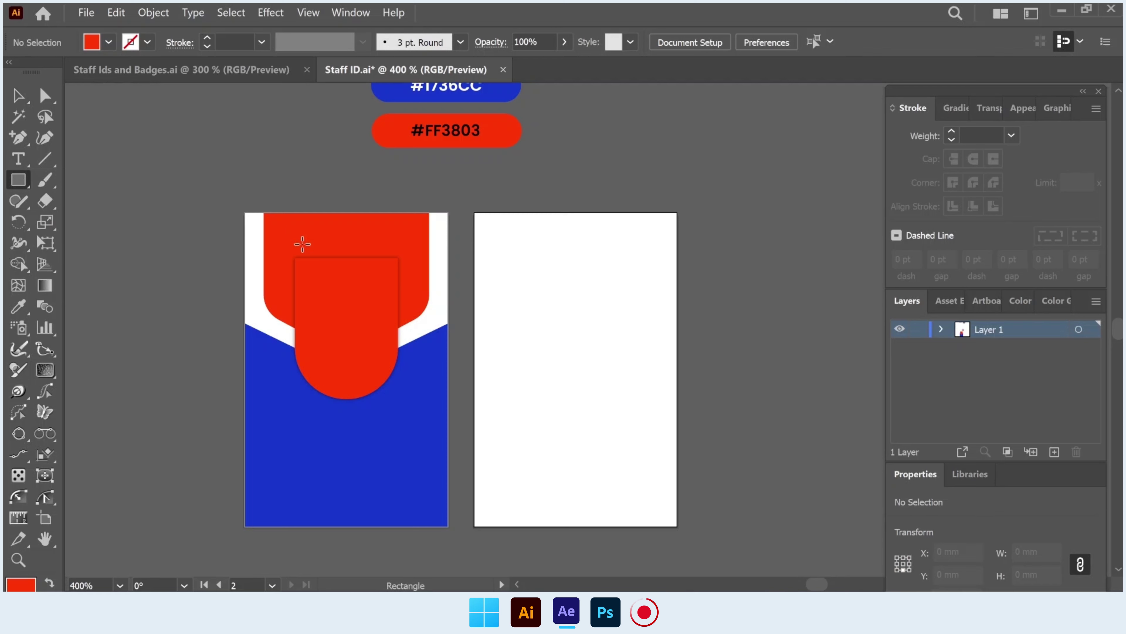
left_click_drag(285, 230, 412, 302)
key("v")
left_click(133, 239)
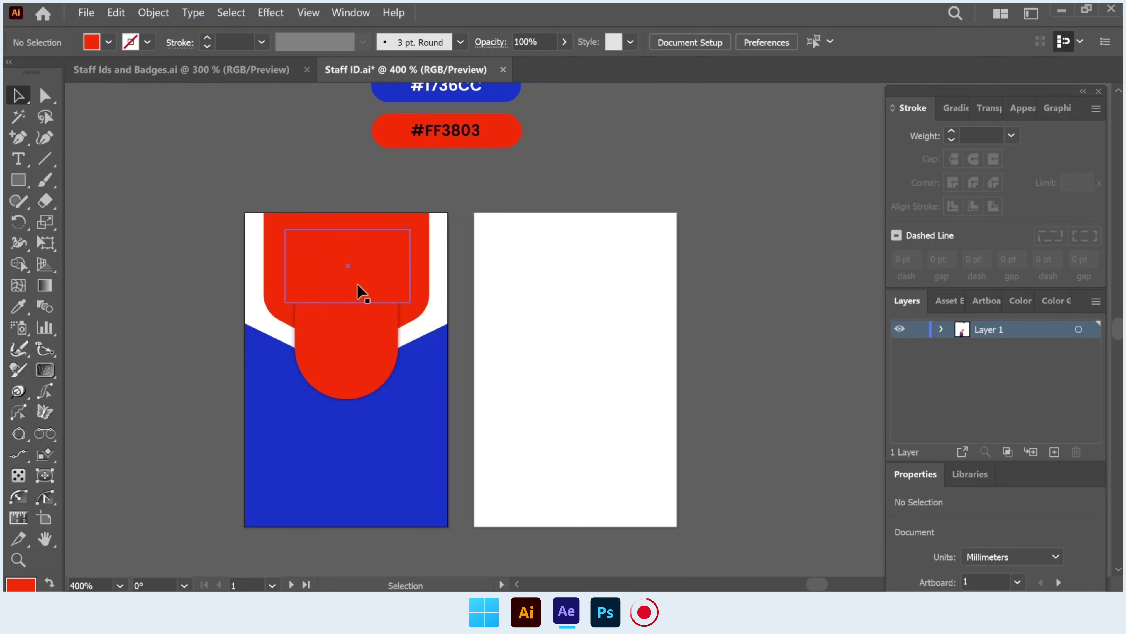
left_click(361, 292)
left_click(956, 108)
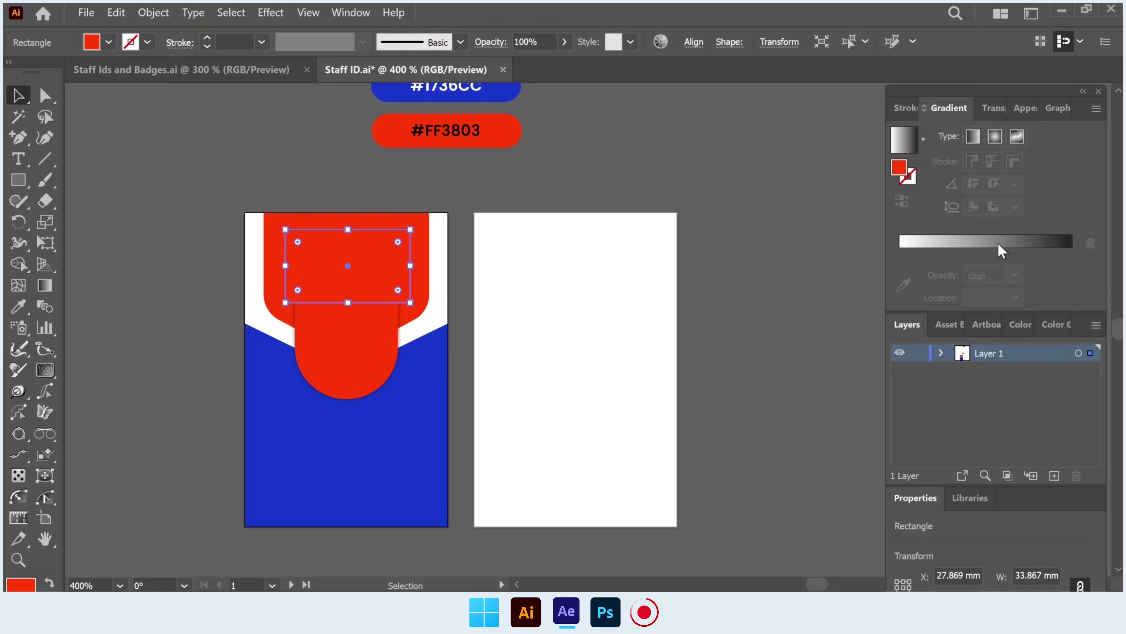
left_click(987, 242)
Make both gradient stops #FF3803 red and set the angle to 90°.
left_click(1070, 275)
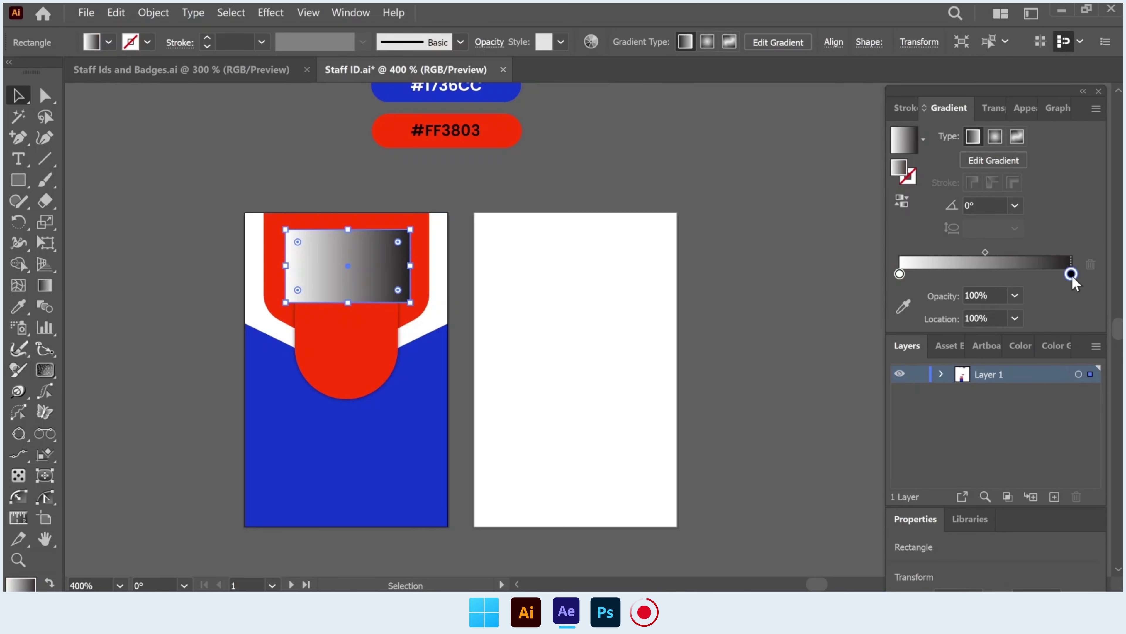
left_click(903, 305)
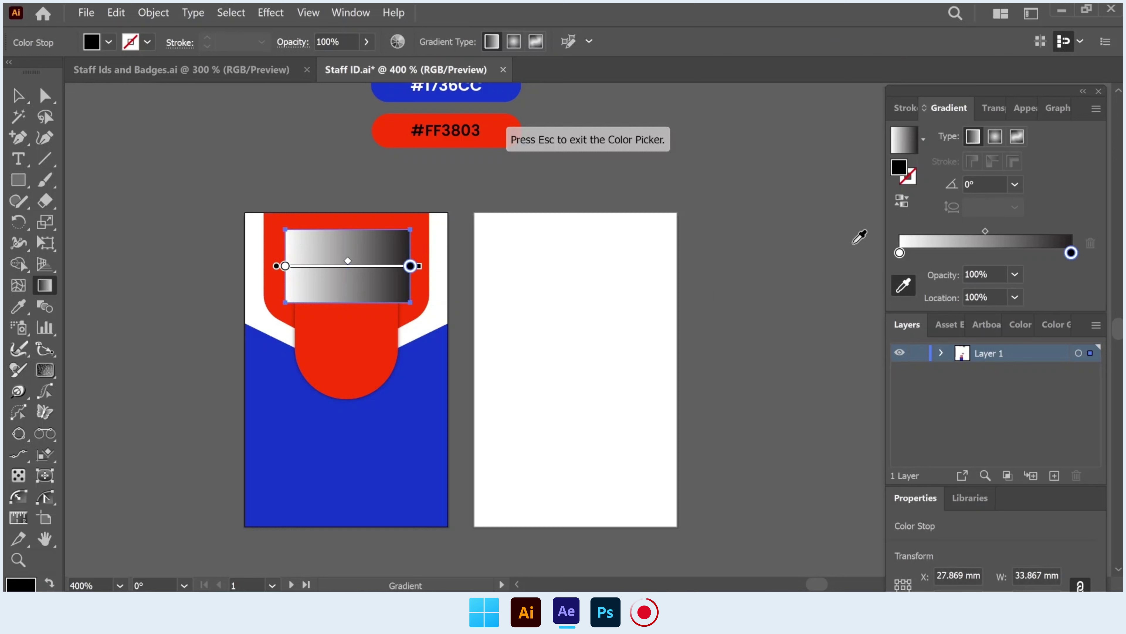
left_click(386, 134)
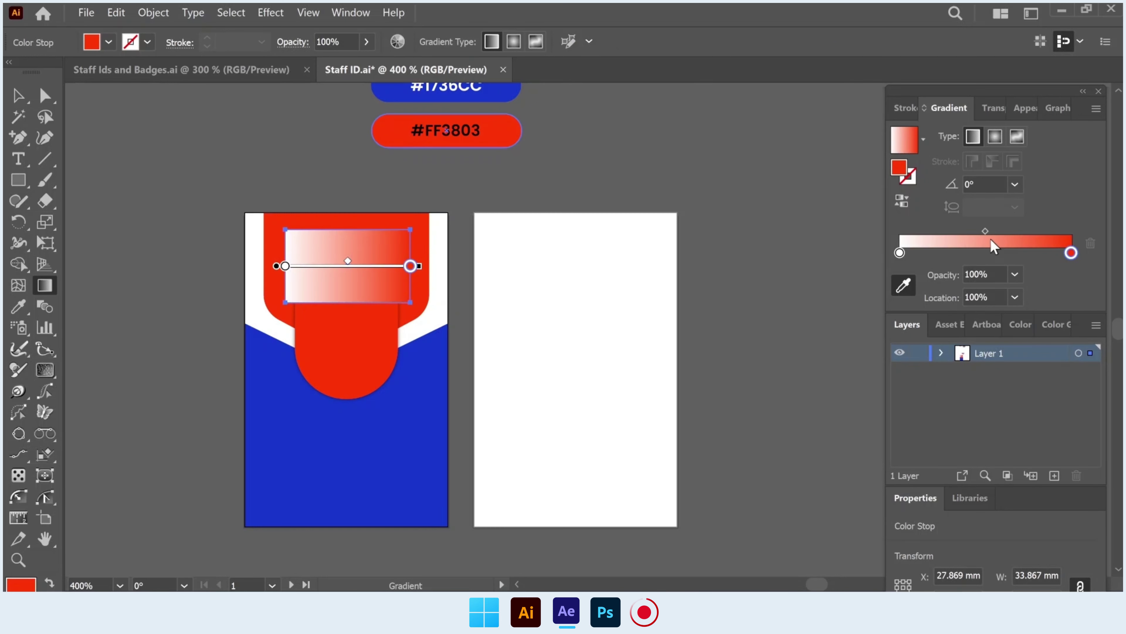
left_click(1015, 184)
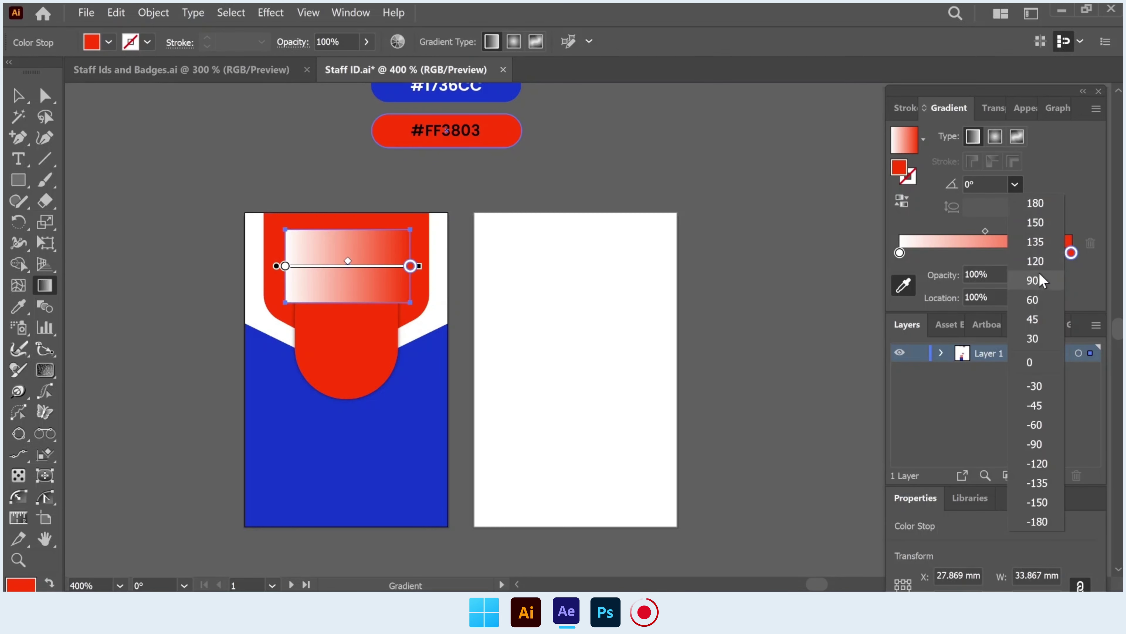
left_click(1034, 280)
left_click(899, 253)
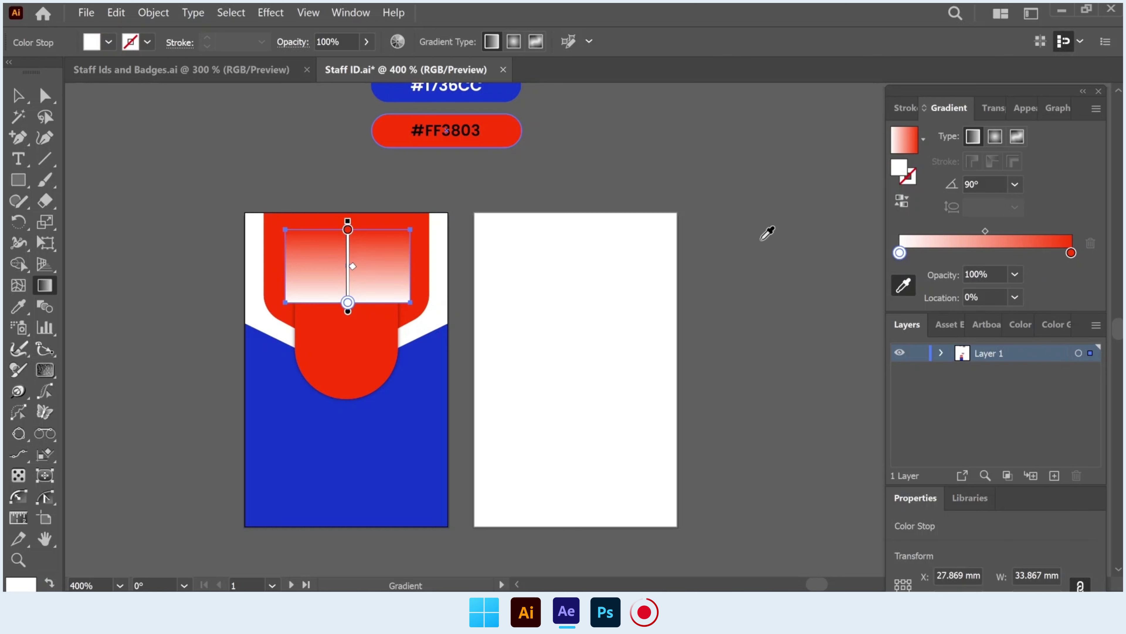
left_click(503, 136)
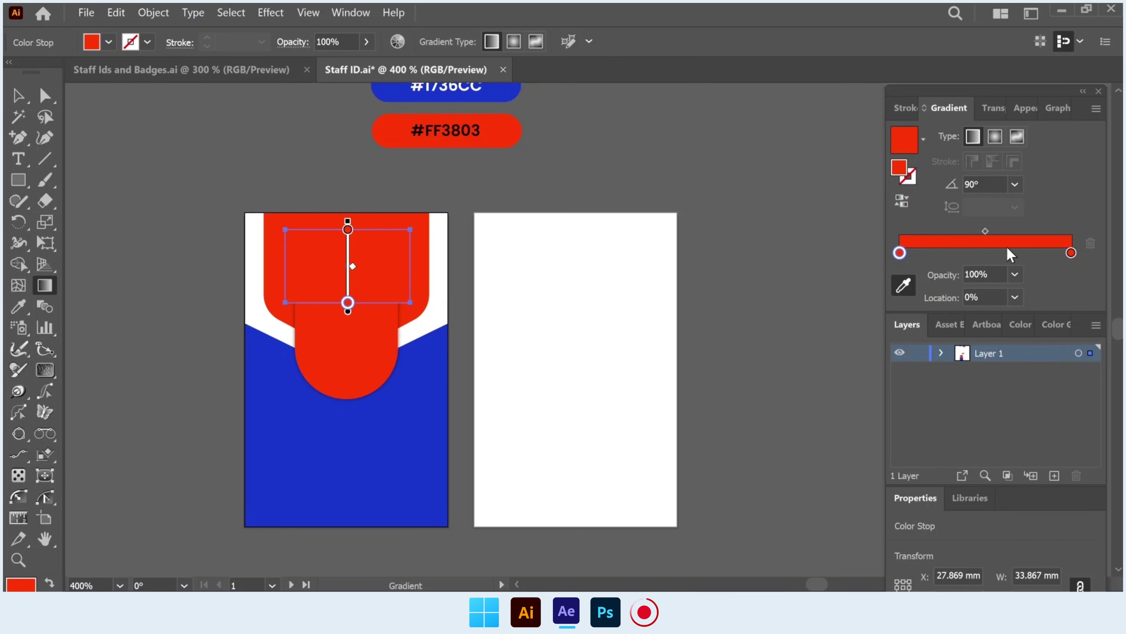
Set one stop to 0% opacity at 13% and move the rectangle onto the tab.
left_click(1019, 274)
left_click(1028, 292)
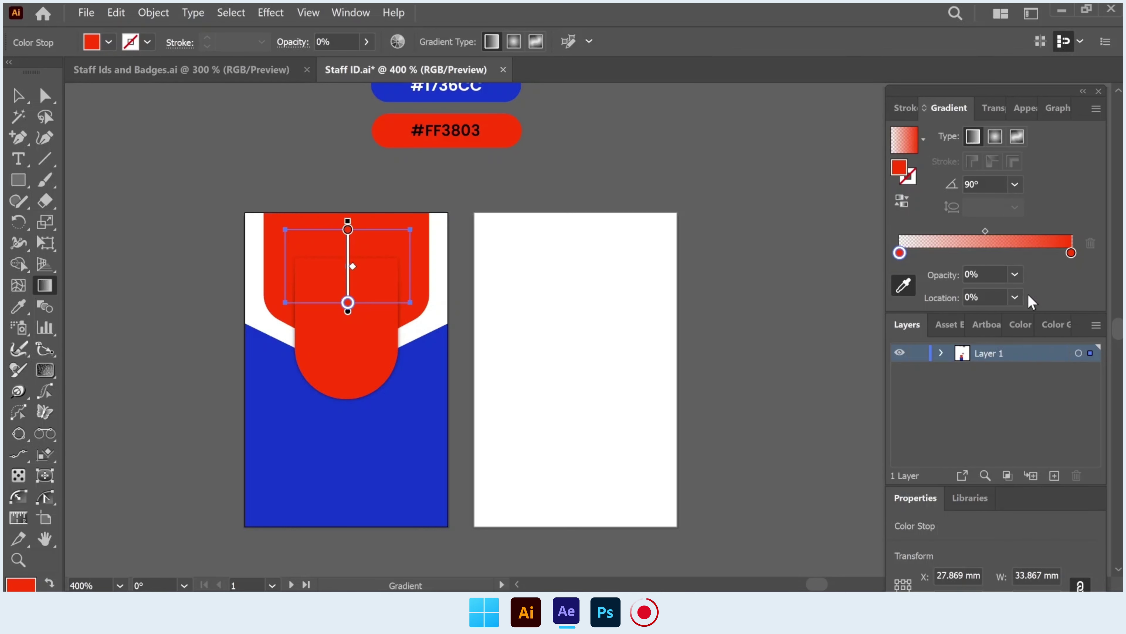
left_click_drag(985, 231, 913, 227)
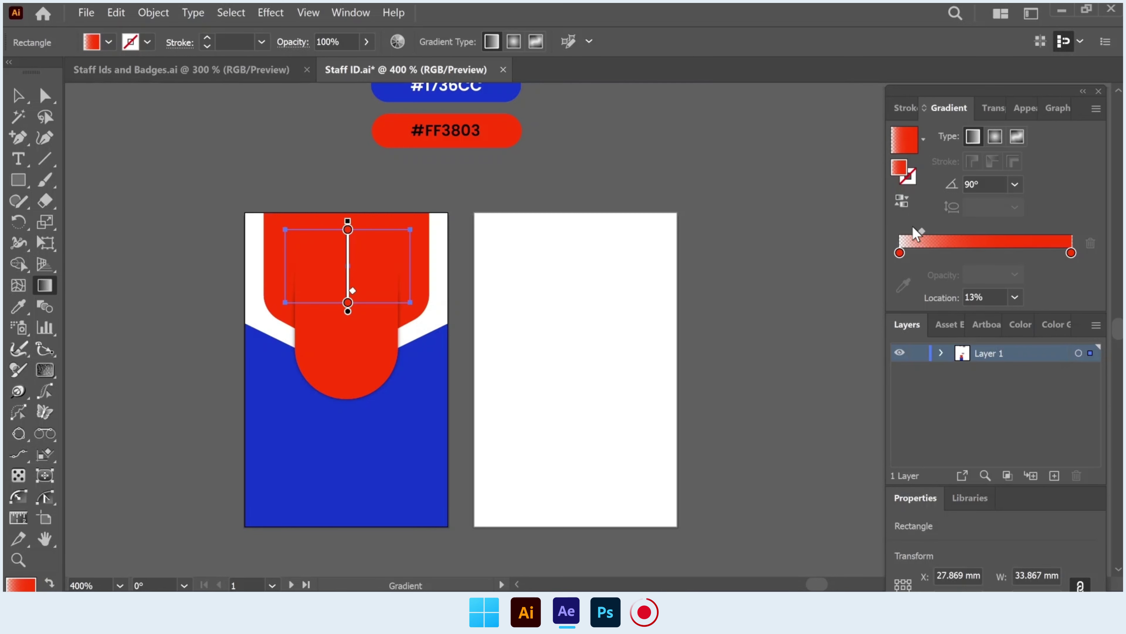
left_click(18, 95)
key("ctrl+shift+a")
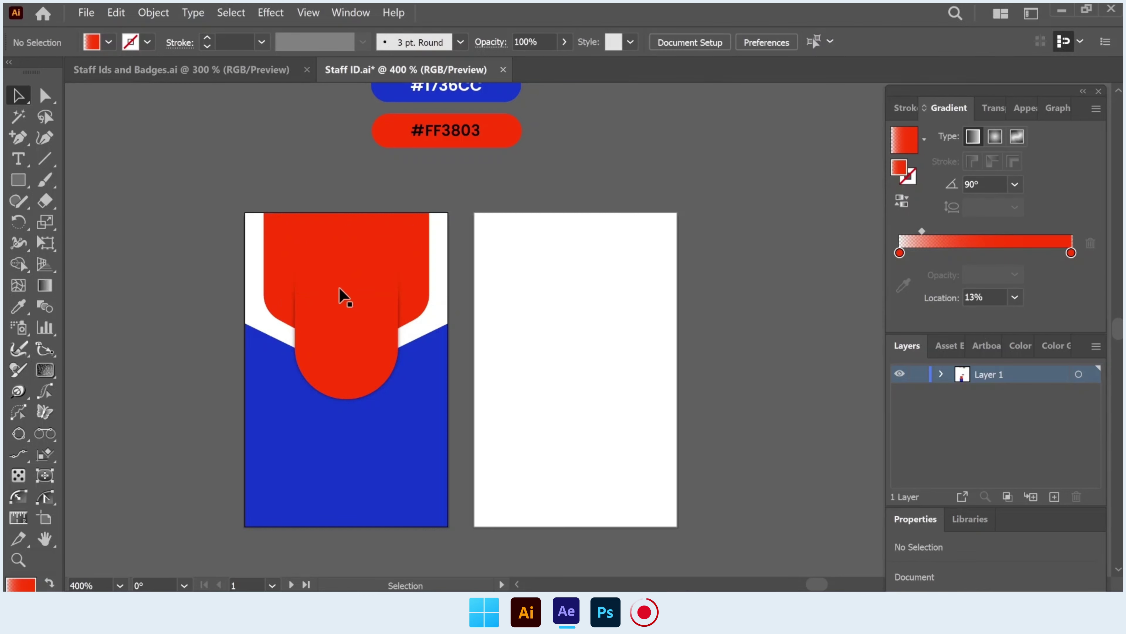
left_click_drag(363, 292, 339, 272)
Draw a white-filled circle centred over the tab's rounded bottom.
left_click(173, 251)
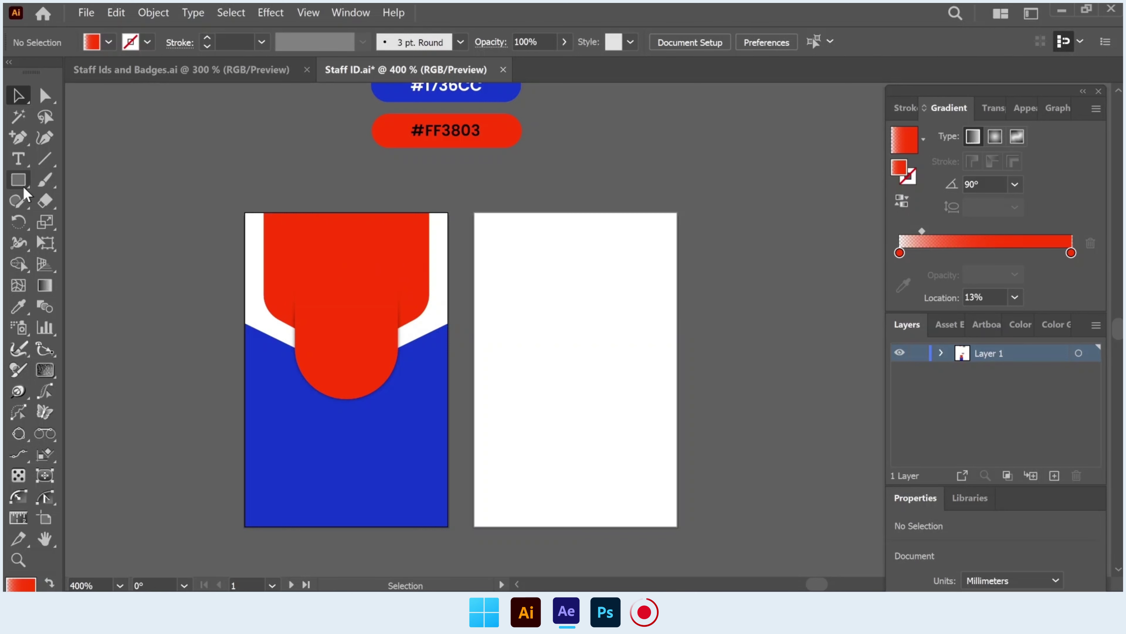
left_click_drag(24, 187, 70, 221)
left_click_drag(308, 319, 390, 396)
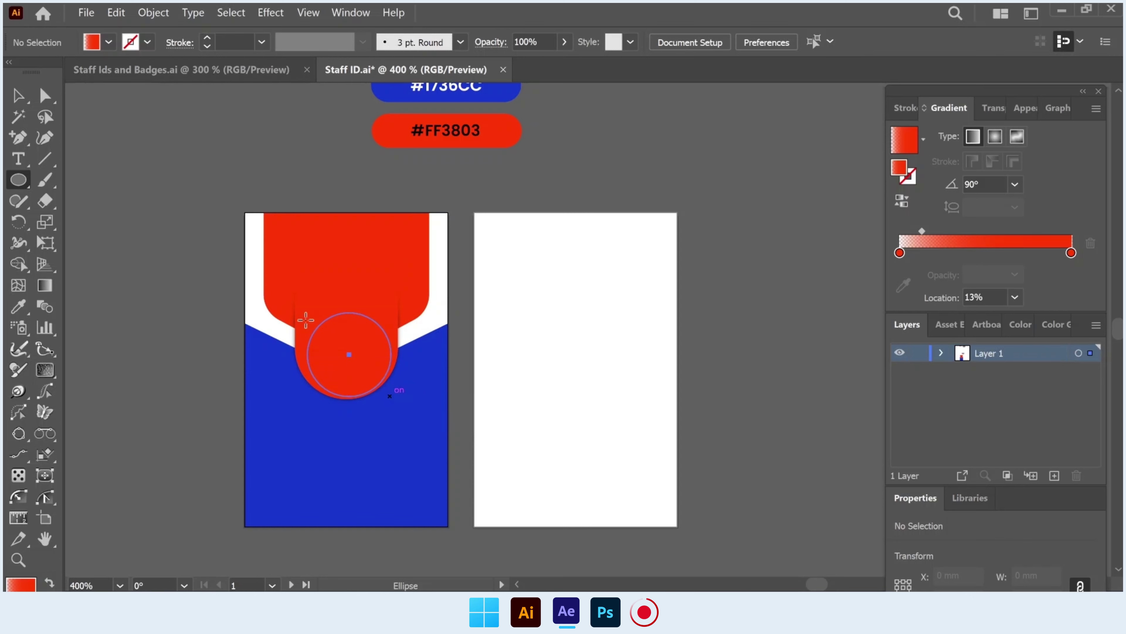
key("i")
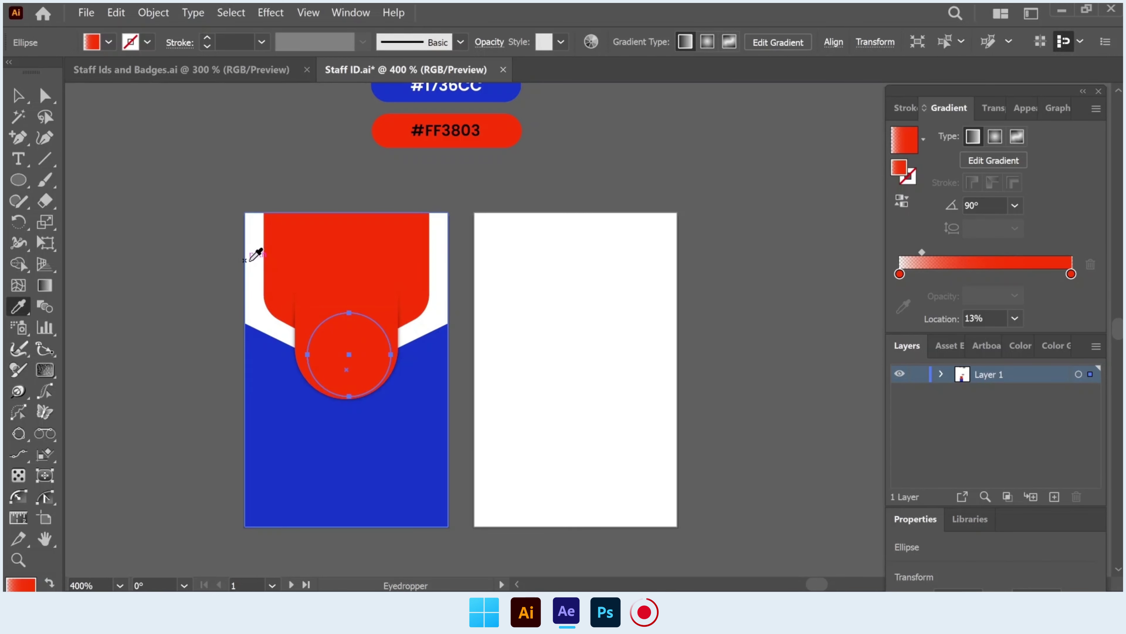
left_click(250, 260)
left_click(18, 102)
key("ctrl+plus")
key("ctrl+plus")
key("ctrl+plus")
left_click_drag(409, 321, 402, 334)
Enlarge the circle to 24.69 mm and zoom out to show both cards.
key("ctrl+minus")
key("ctrl+minus")
key("ctrl+minus")
key("ctrl+plus")
key("ctrl+plus")
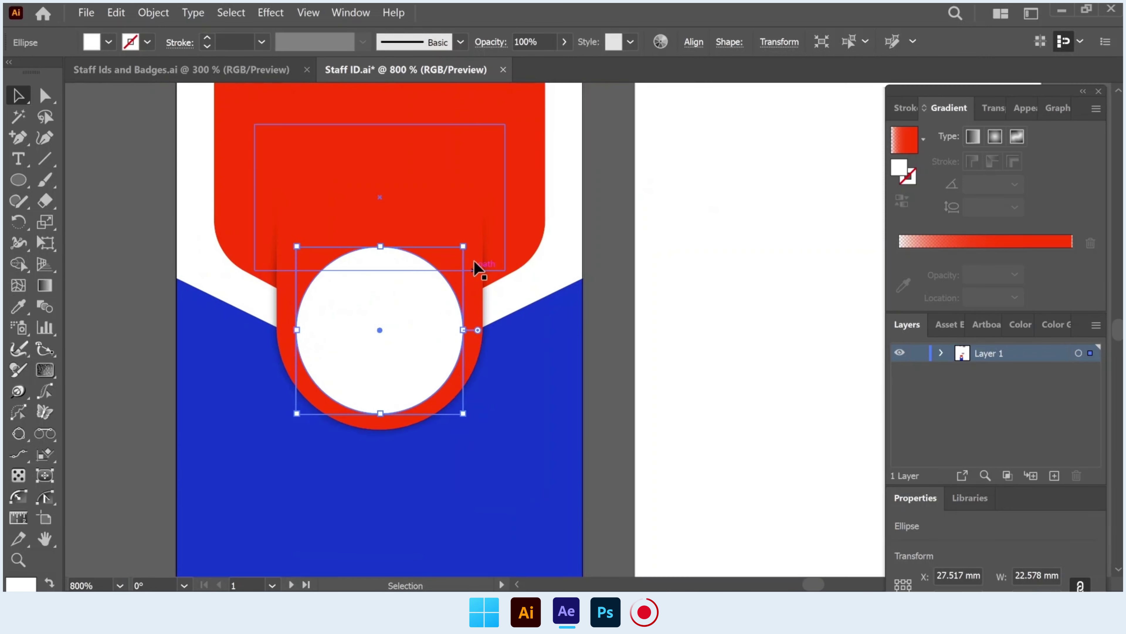
left_click_drag(464, 246, 470, 239)
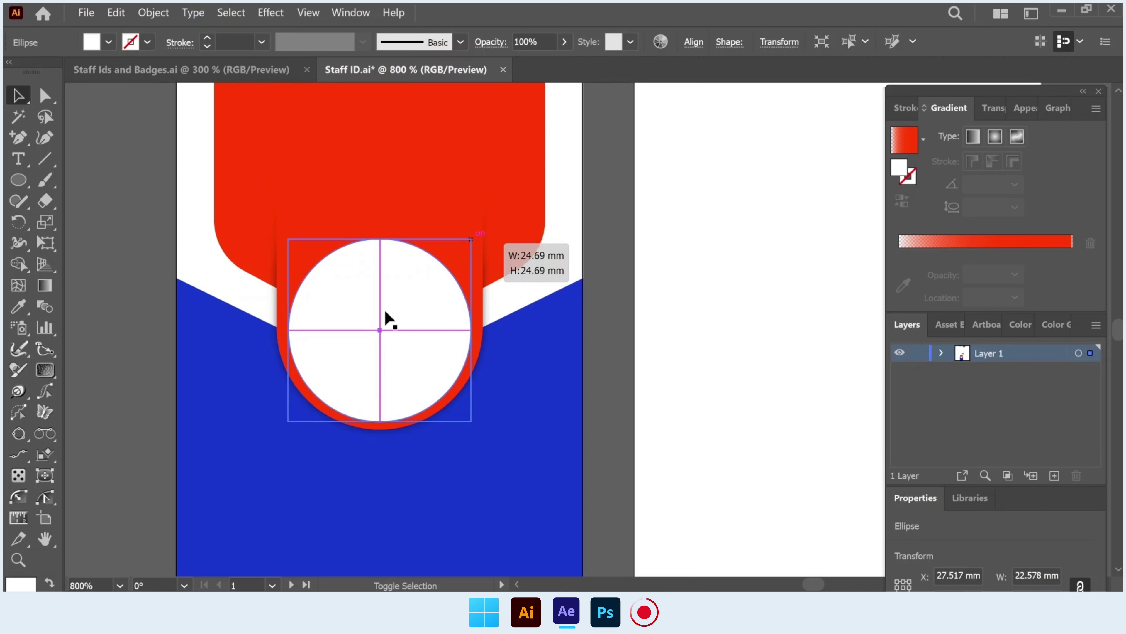
left_click(161, 353)
key("ctrl+minus")
key("ctrl+minus")
scroll(355, 390, "down", 1)
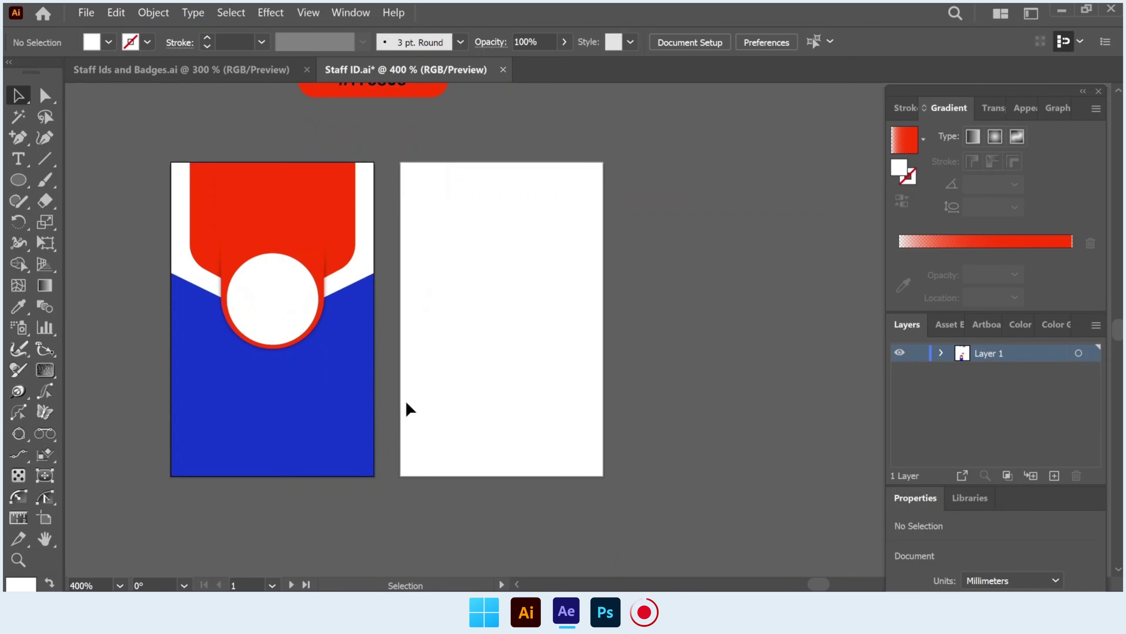
scroll(435, 402, "left", 1)
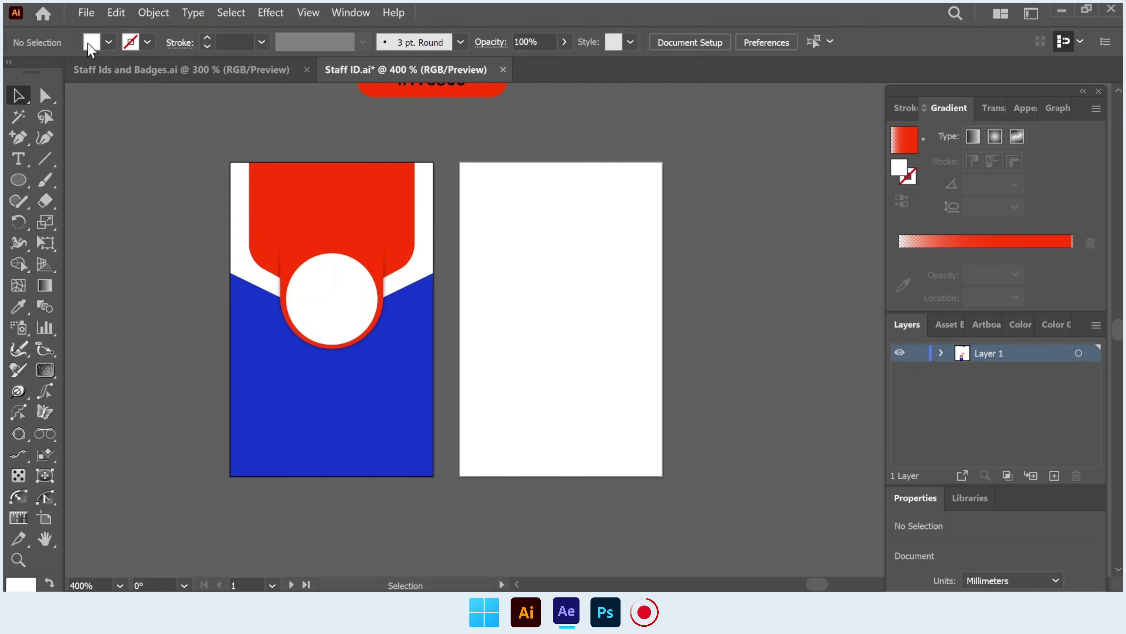
Place the portrait photo and size it to cover the circle.
left_click(86, 12)
left_click(114, 345)
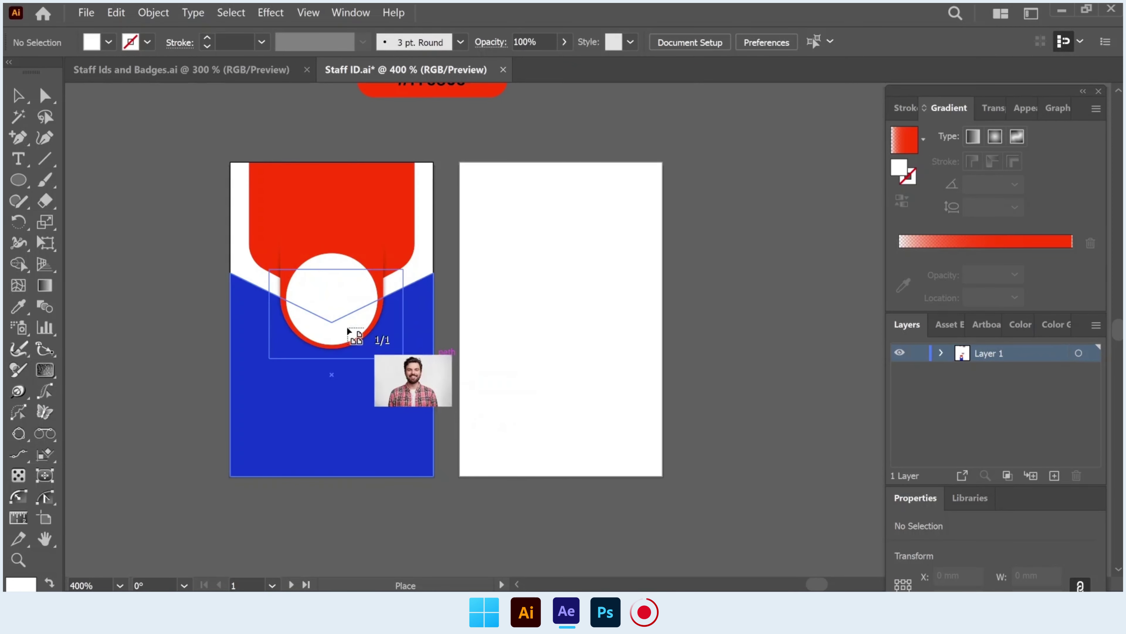
left_click_drag(270, 266, 415, 365)
scroll(326, 311, "up", 1)
left_click_drag(323, 313, 321, 285)
left_click_drag(438, 356, 448, 368)
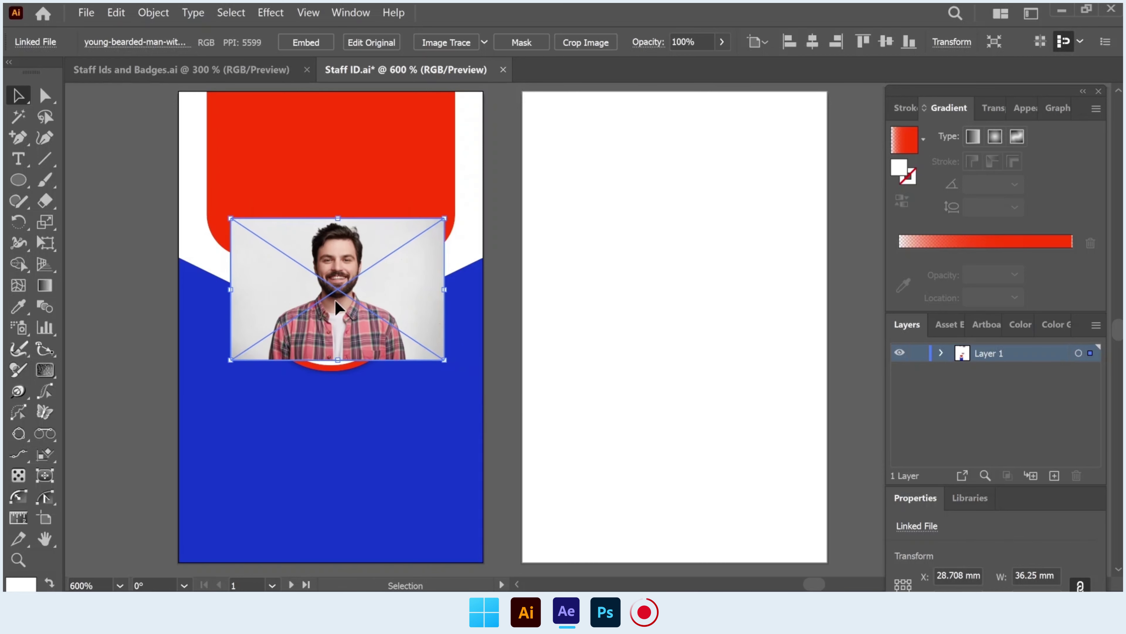
left_click_drag(334, 298, 334, 304)
Clip the photo inside the circle with a clipping mask and reposition it within.
key("ctrl+z")
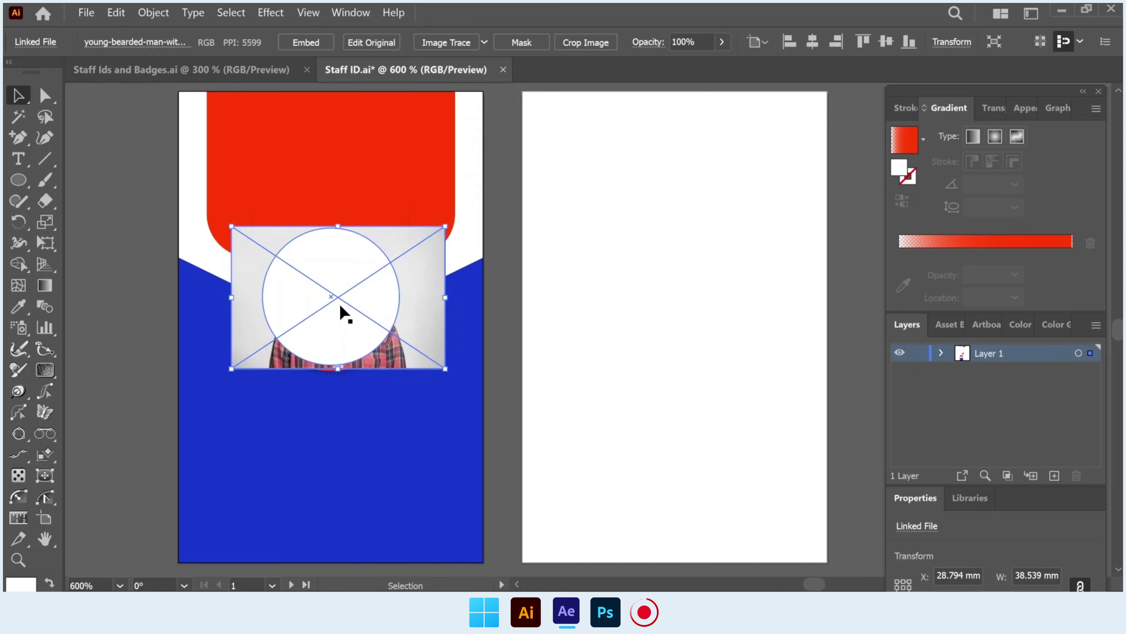
right_click(344, 317)
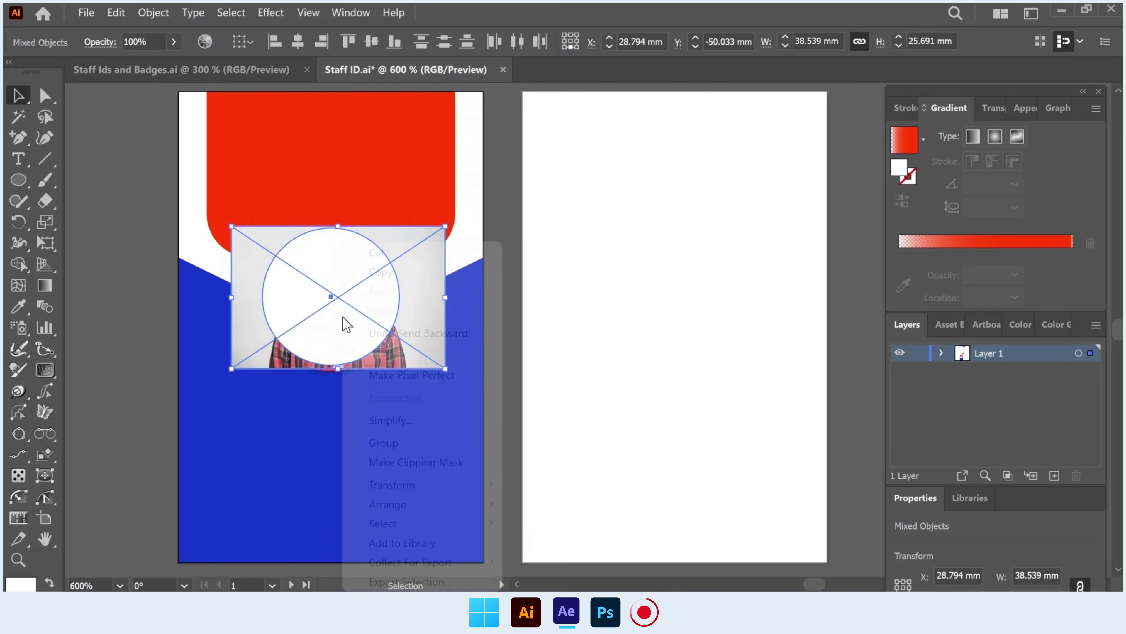
left_click(424, 461)
double_click(325, 294)
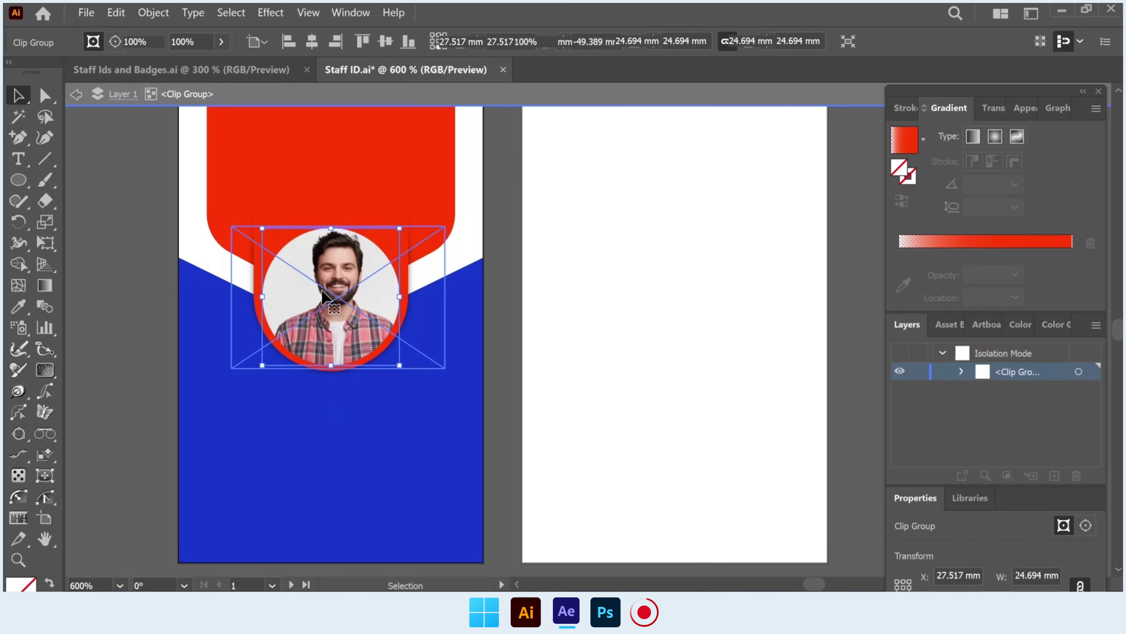
scroll(323, 295, "up", 2)
left_click_drag(342, 280, 333, 292)
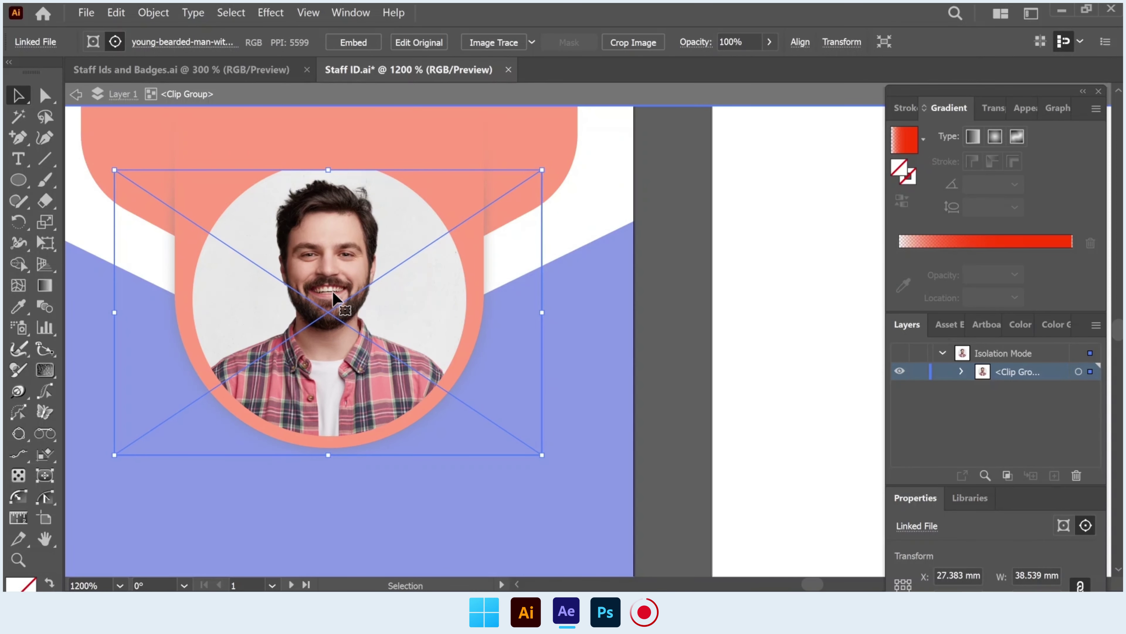
key("Up")
key("Up")
key("Up")
key("Down")
key("Down")
key("Down")
key("Down")
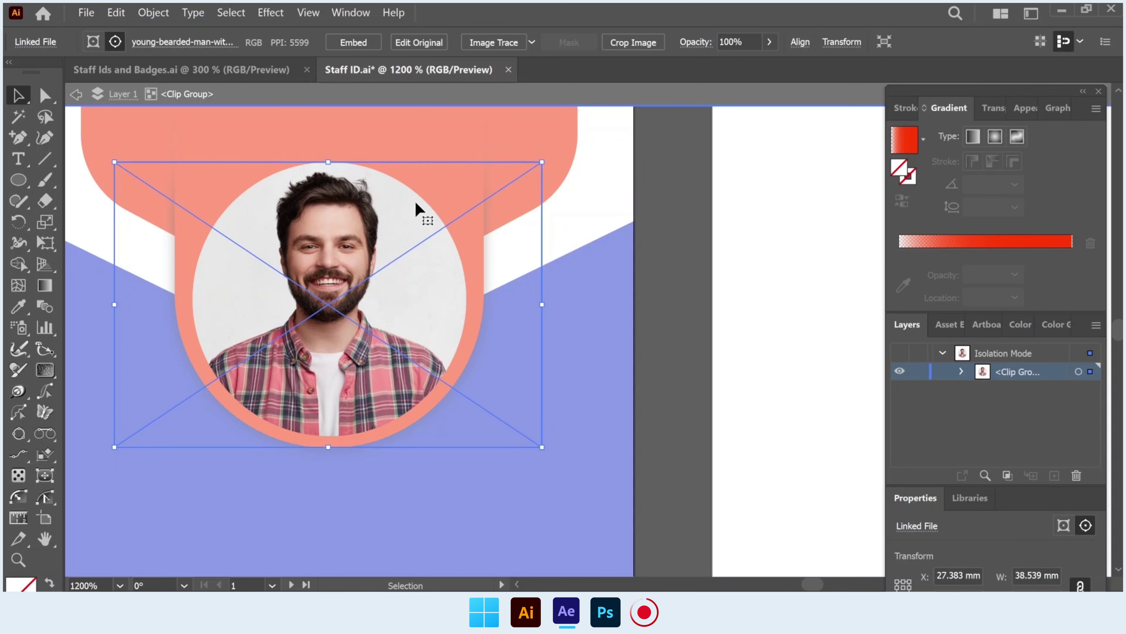
Exit isolation mode and bring both cards back into view.
double_click(647, 311)
scroll(646, 319, "down", 2)
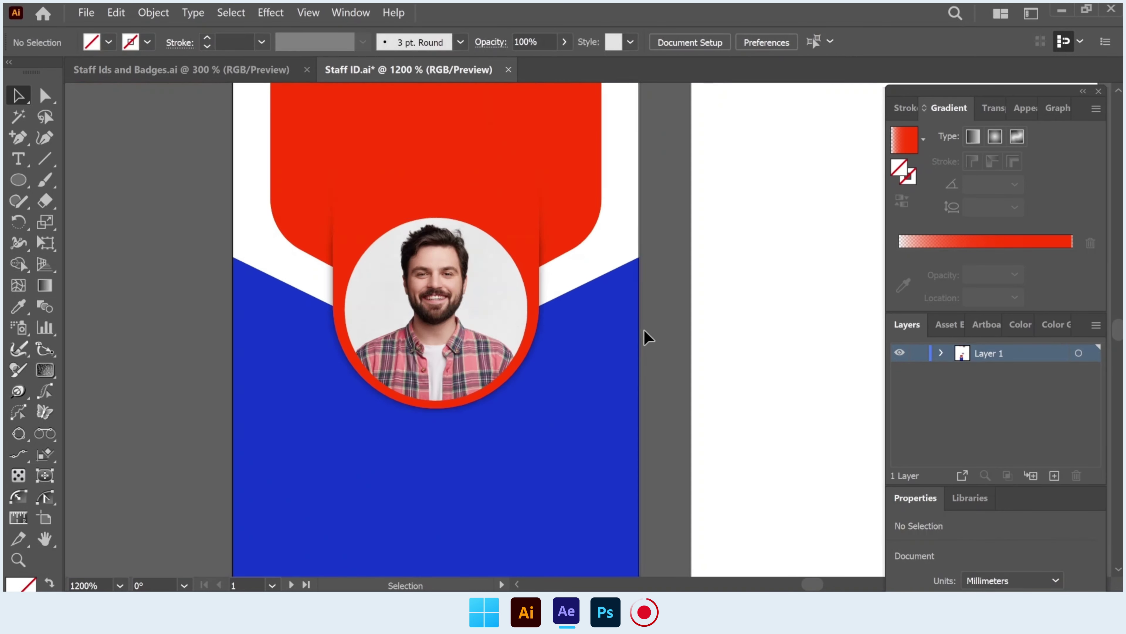
scroll(646, 319, "down", 1)
scroll(647, 338, "down", 1)
left_click_drag(649, 347, 543, 322)
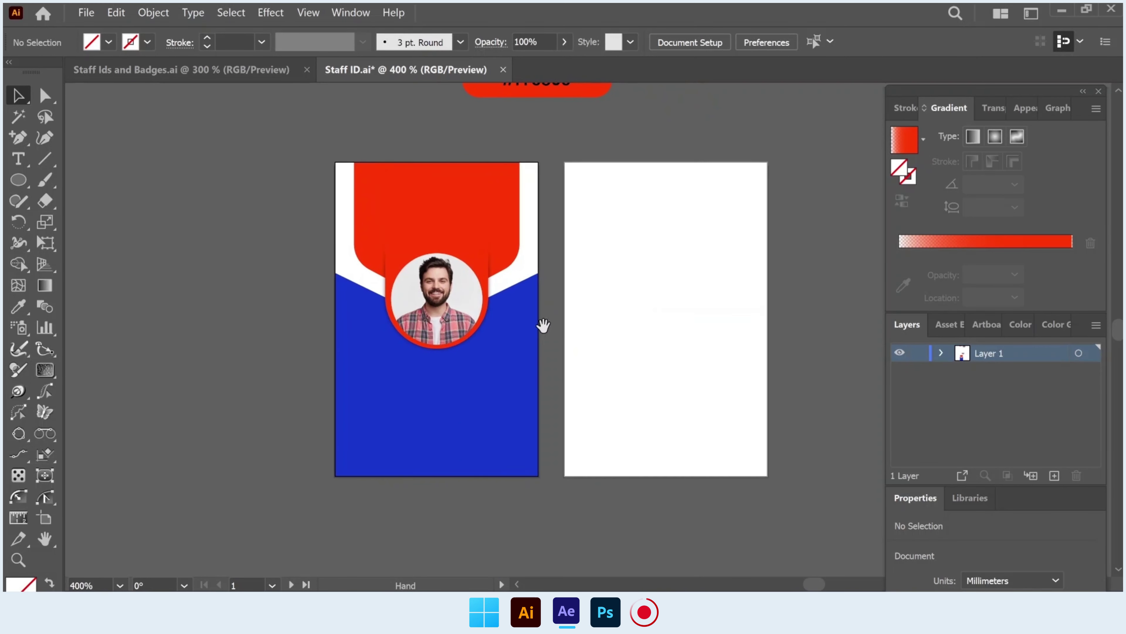
Paste the holder's name and 'General Manager' title, group them, and centre them below the photo.
scroll(284, 249, "down", 1)
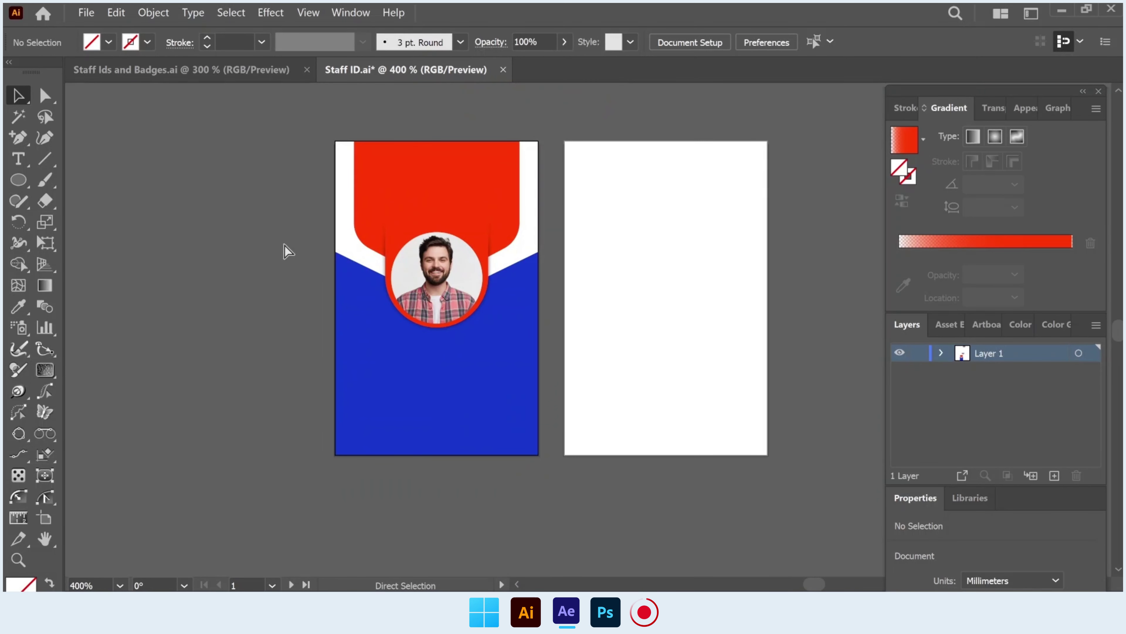
key("ctrl+v")
left_click_drag(590, 329, 447, 338)
key("ctrl+g")
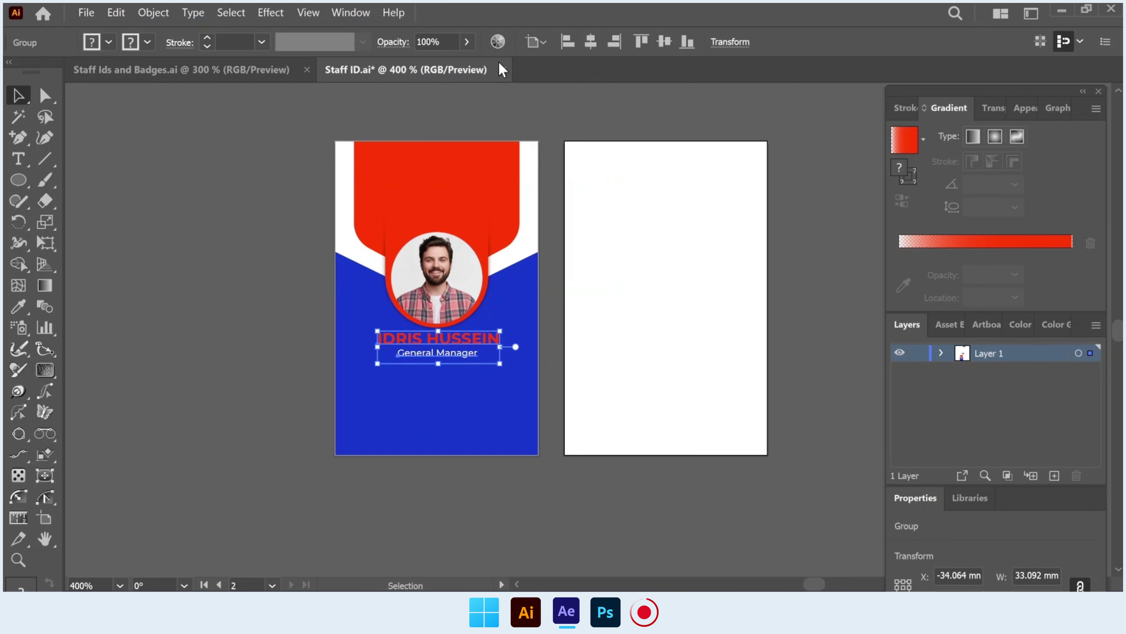
left_click(590, 41)
key("Delete")
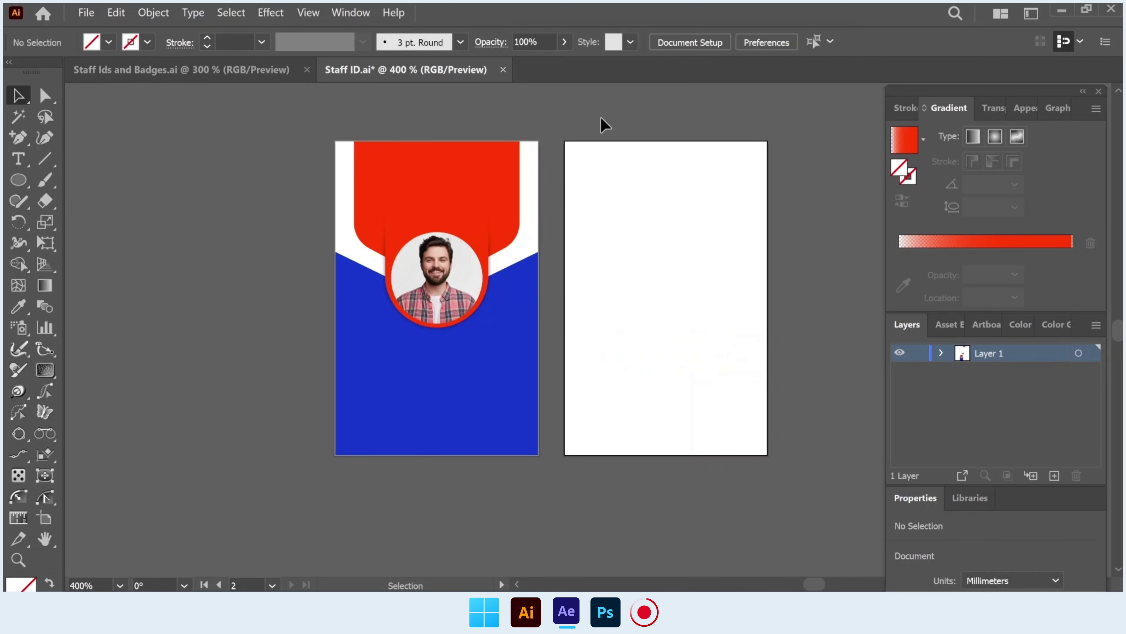
key("ctrl+z")
key("ctrl+z")
left_click(293, 284)
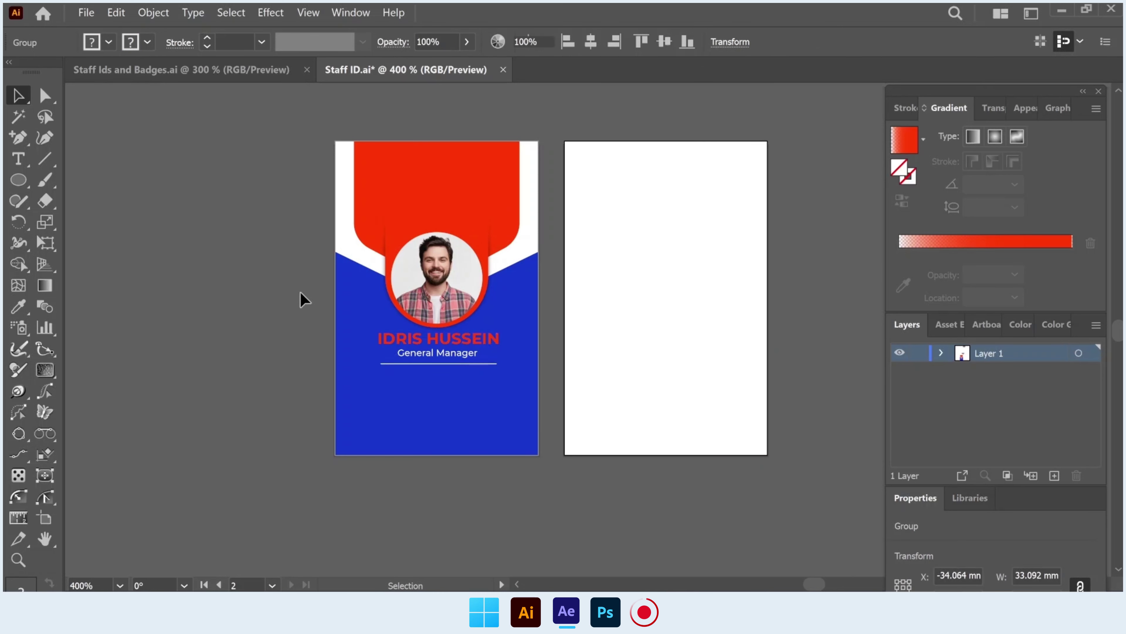
left_click(396, 346)
left_click(591, 42)
left_click_drag(471, 345, 471, 356)
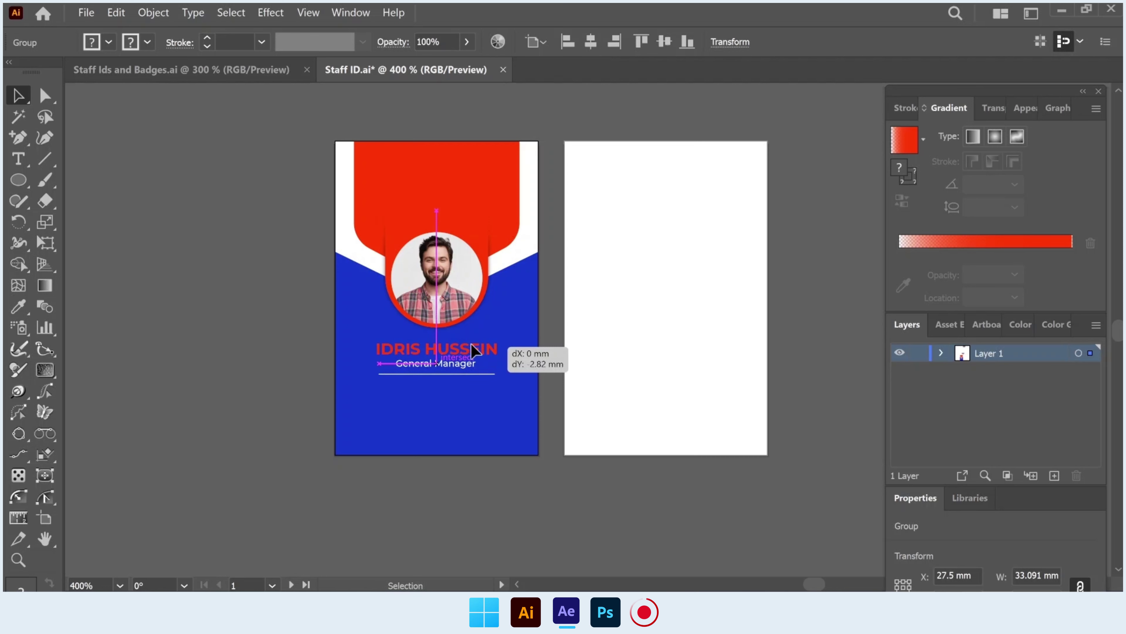
left_click(613, 269)
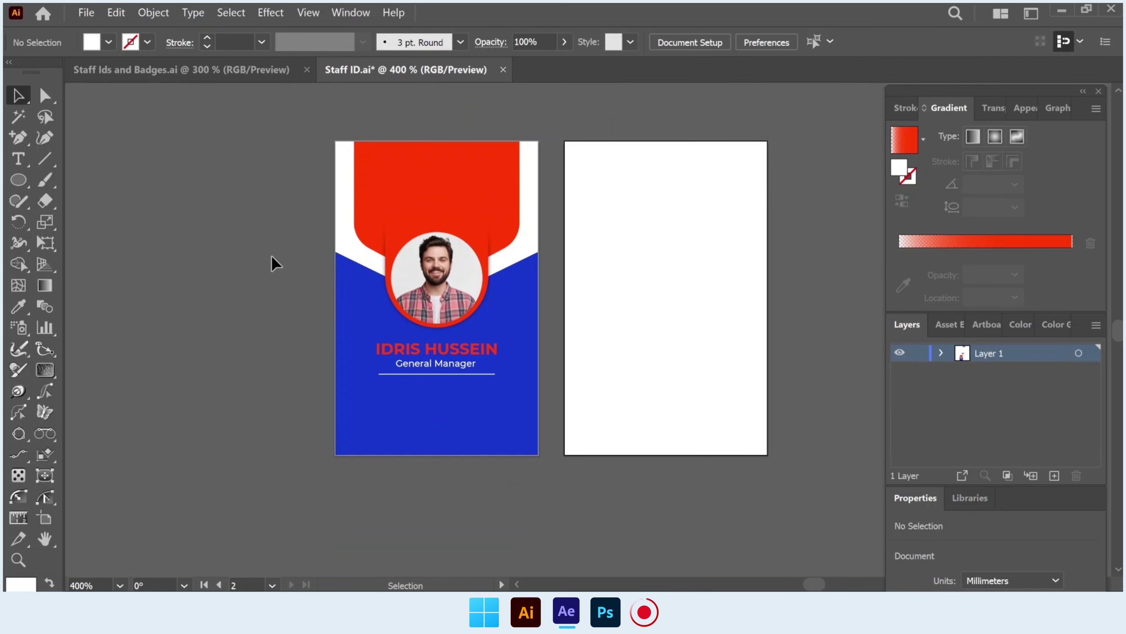
Paste the ID No, Email, Phone and Staff No lines, group them, and centre them under the title.
key("ctrl+v")
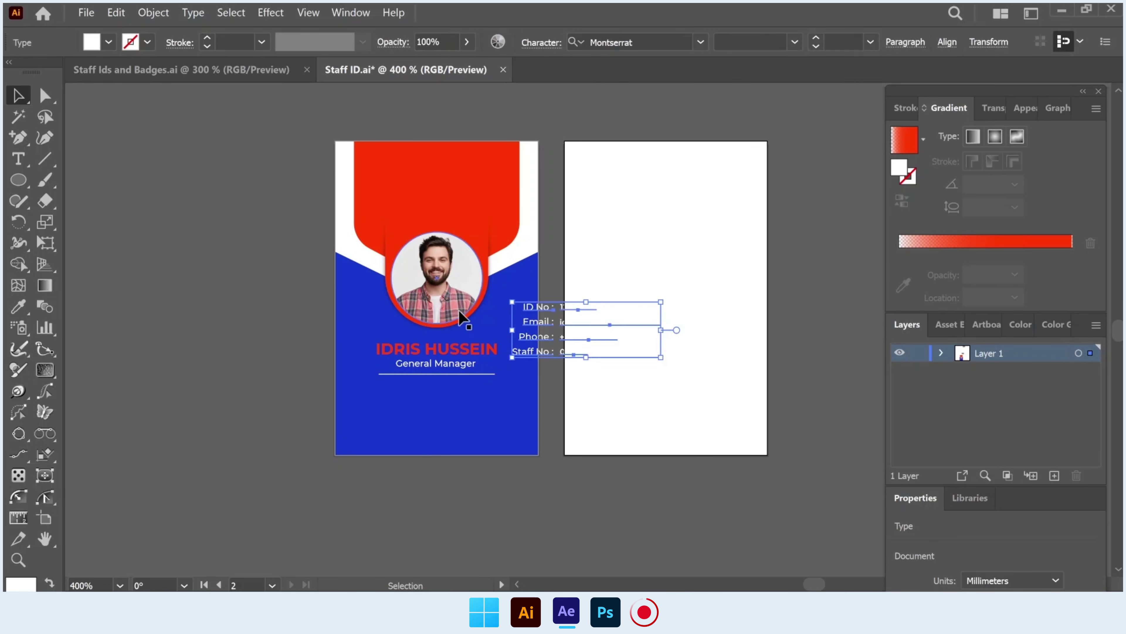
left_click_drag(532, 350, 387, 429)
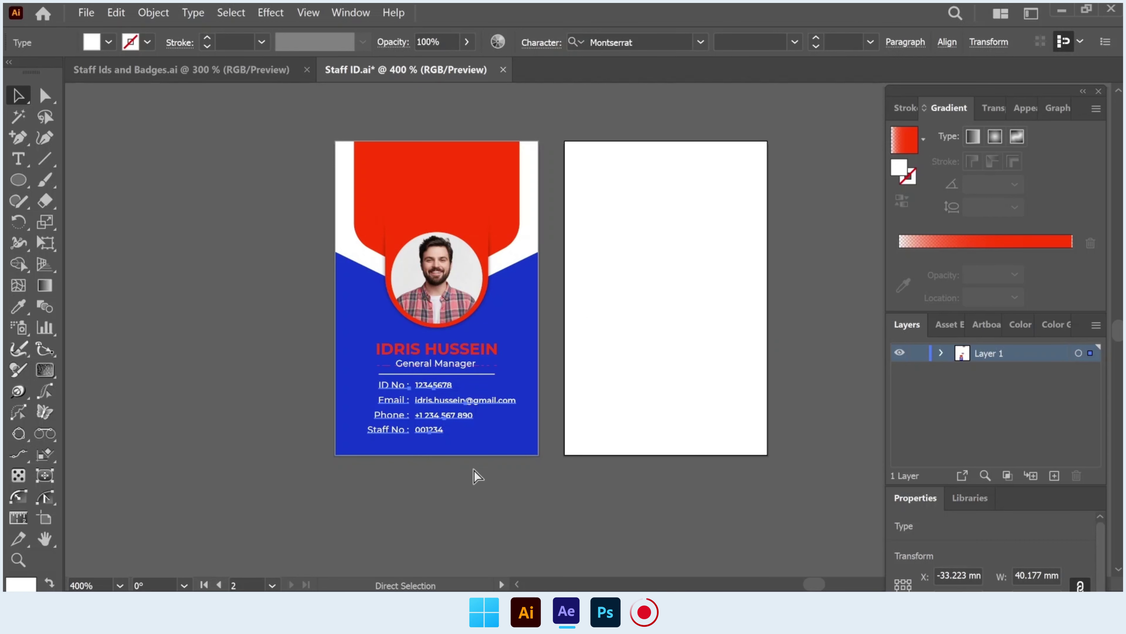
key("ctrl+g")
left_click(497, 126)
left_click(465, 402)
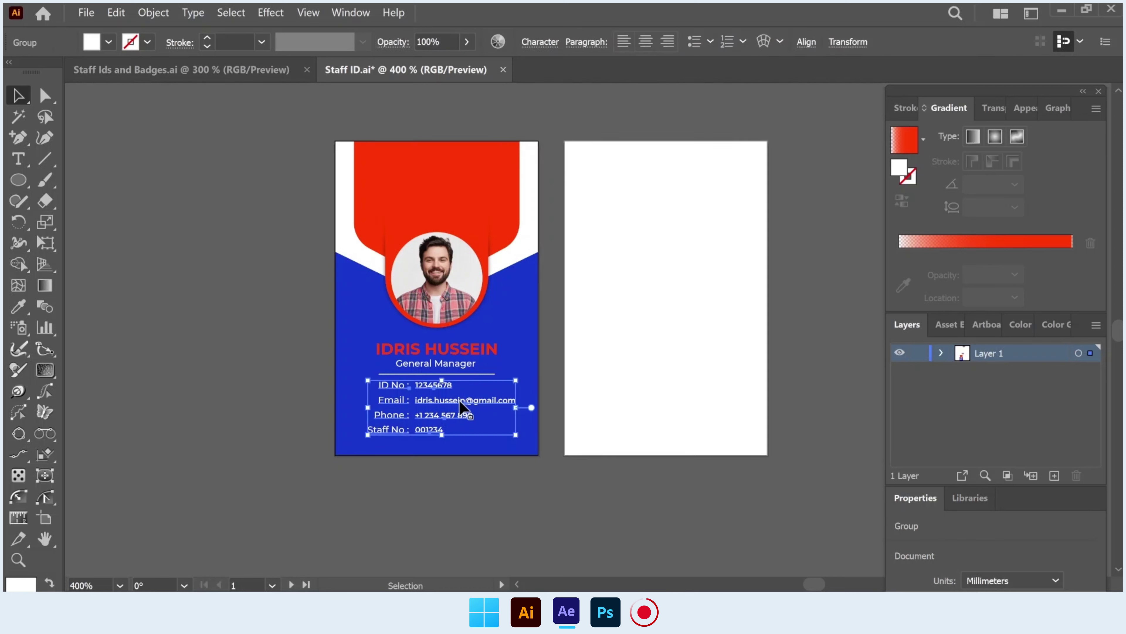
left_click(805, 43)
left_click(664, 95)
left_click(521, 110)
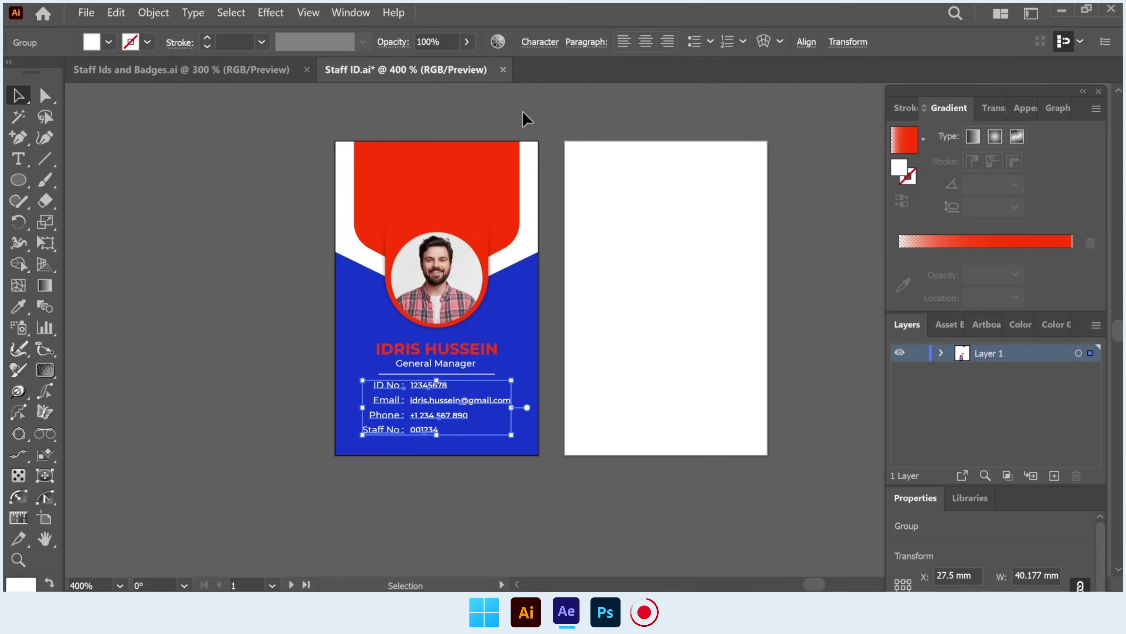
left_click_drag(586, 118, 537, 114)
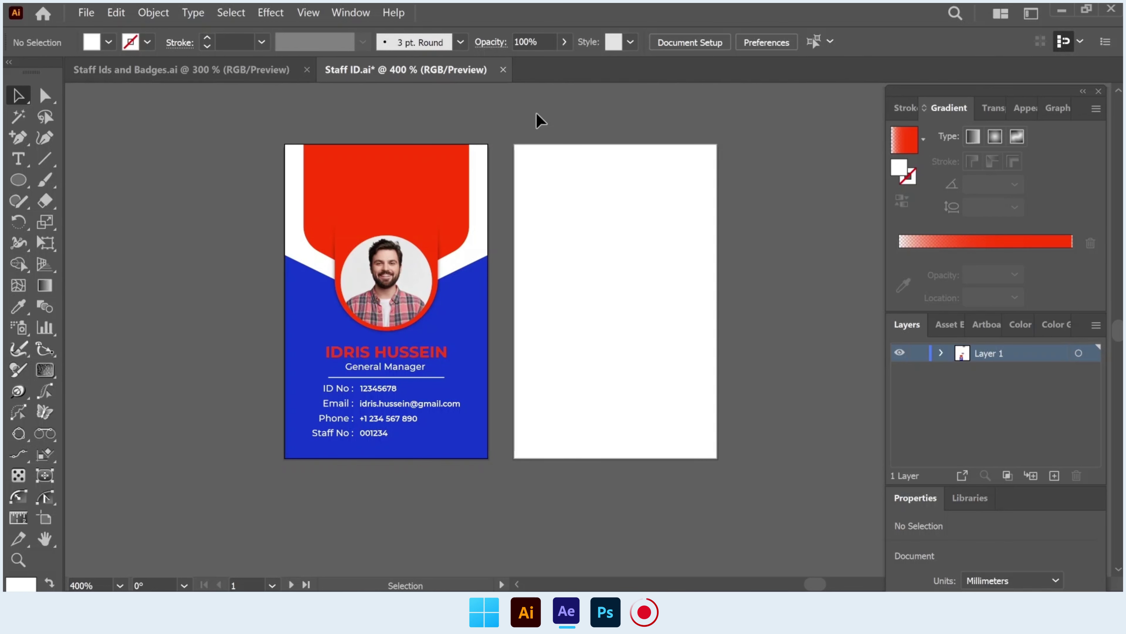
Rotate the blue panel 180° and move it to the back card's top edge.
mouse_move(508, 290)
left_mouse_down()
mouse_move(467, 291)
mouse_move(676, 288)
left_mouse_up()
left_click(447, 301)
left_click(625, 306)
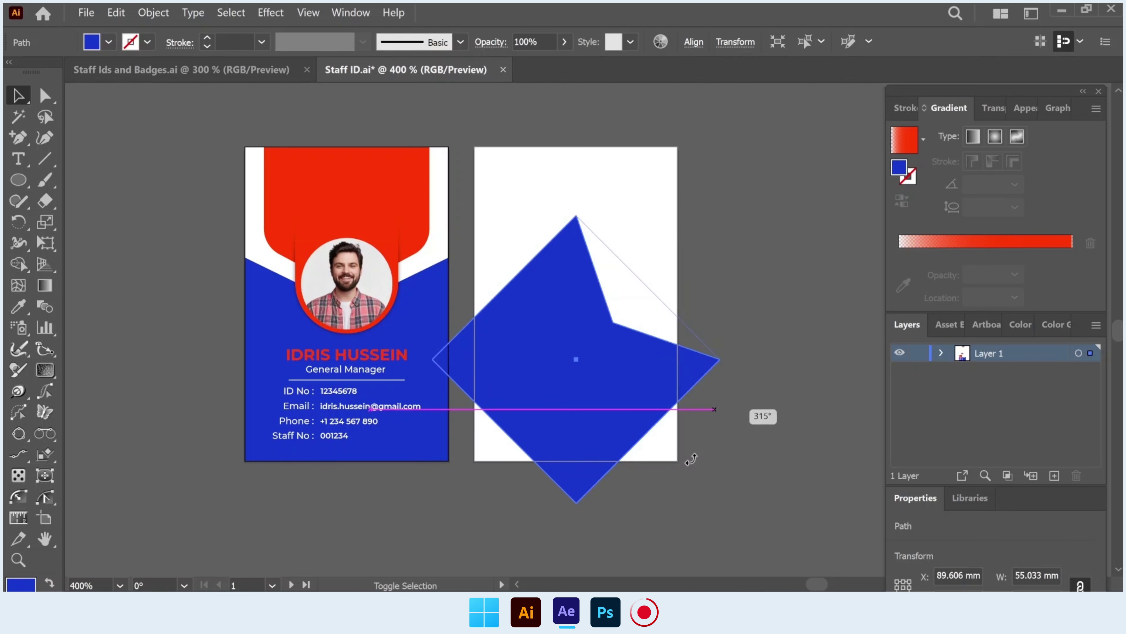
left_click_drag(688, 248, 514, 465)
left_click_drag(592, 339, 586, 229)
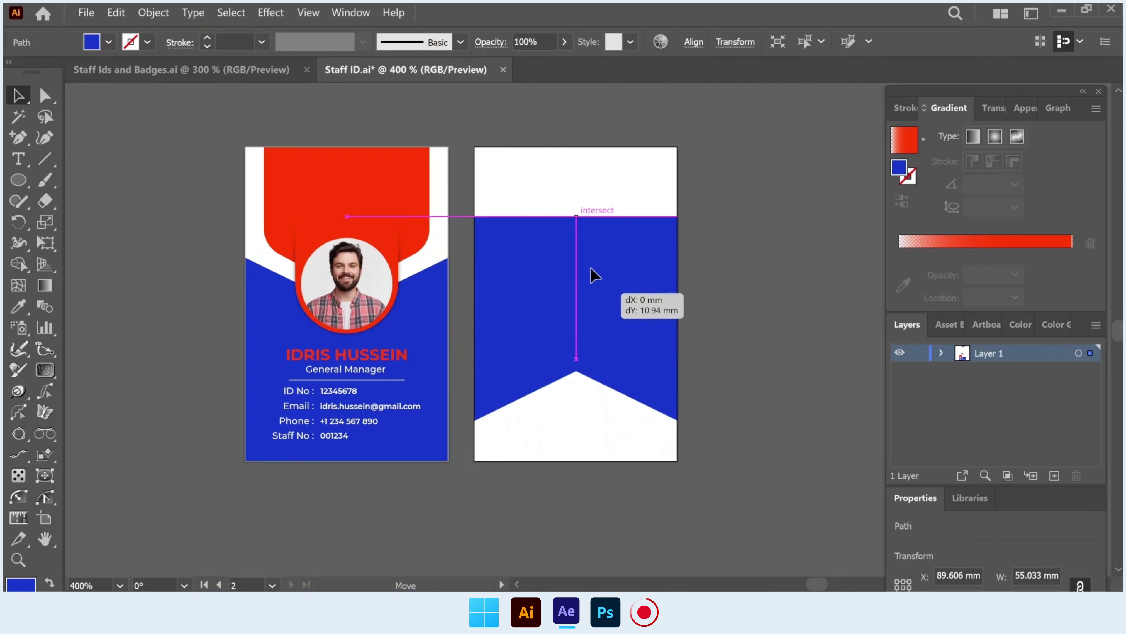
key("a")
key("ctrl+z")
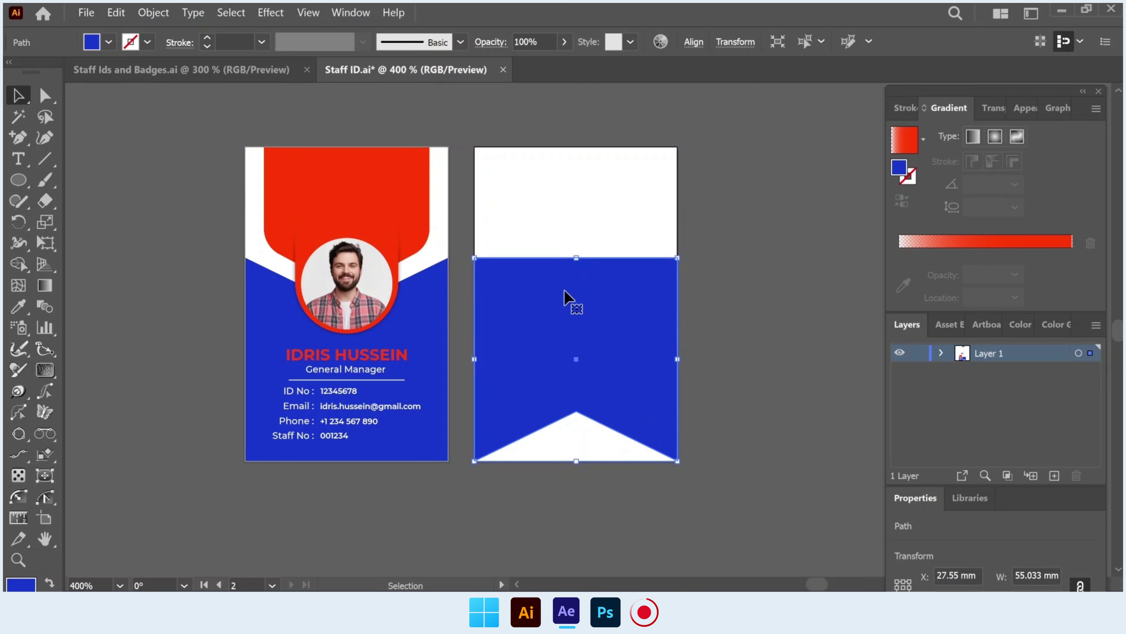
key("ctrl+z")
left_click(116, 13)
left_click(169, 48)
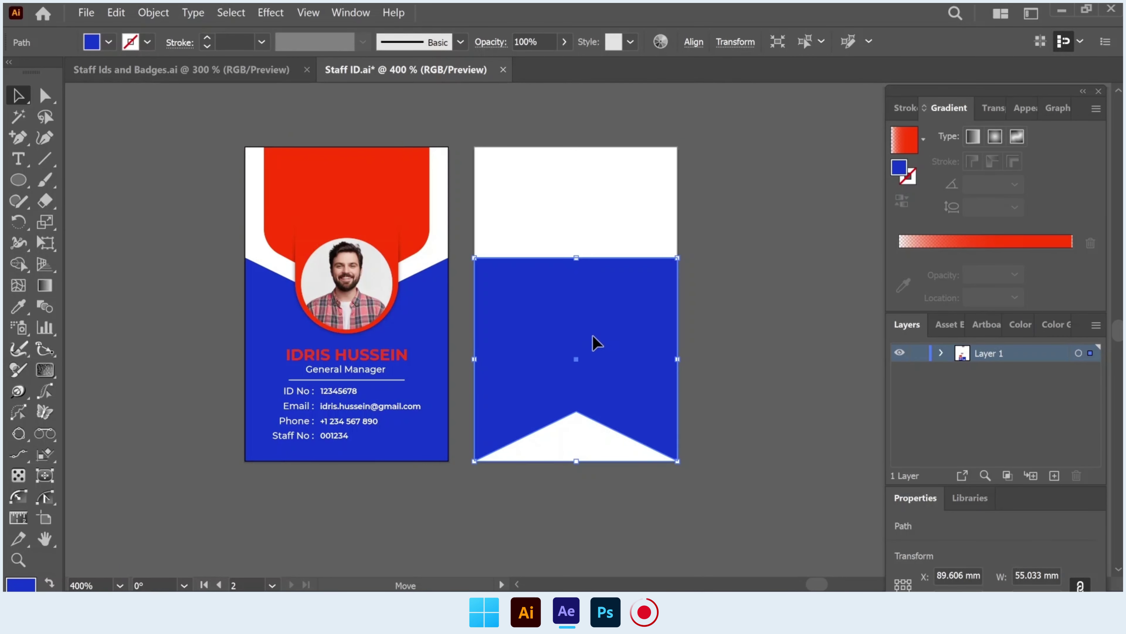
left_click_drag(594, 341, 595, 244)
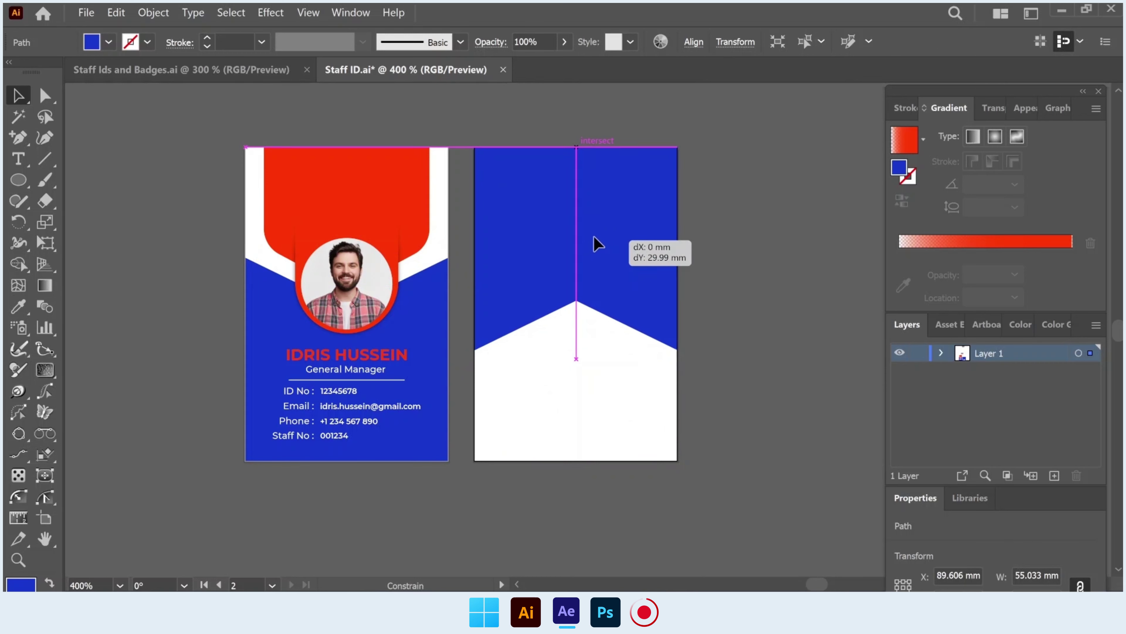
Stretch the blue panel further down the back card.
left_click(570, 359)
left_click(584, 348)
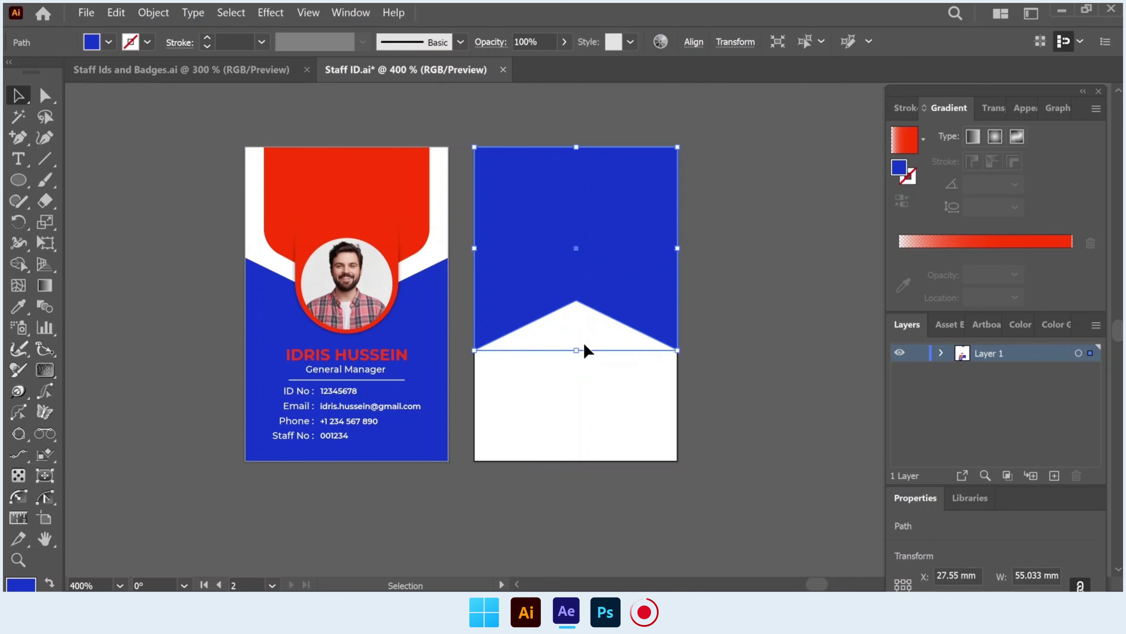
left_click_drag(576, 350, 577, 372)
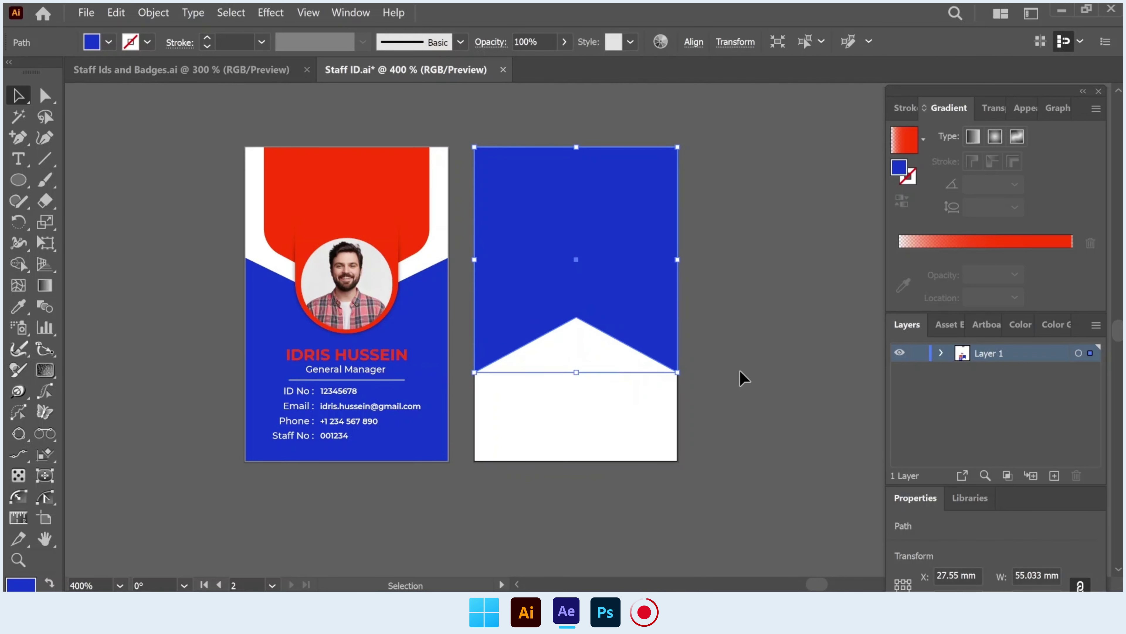
left_click(741, 375)
left_click(412, 187)
Copy the red tab and photo circle onto the back card, flipped upside down and nudged left.
left_click(320, 141)
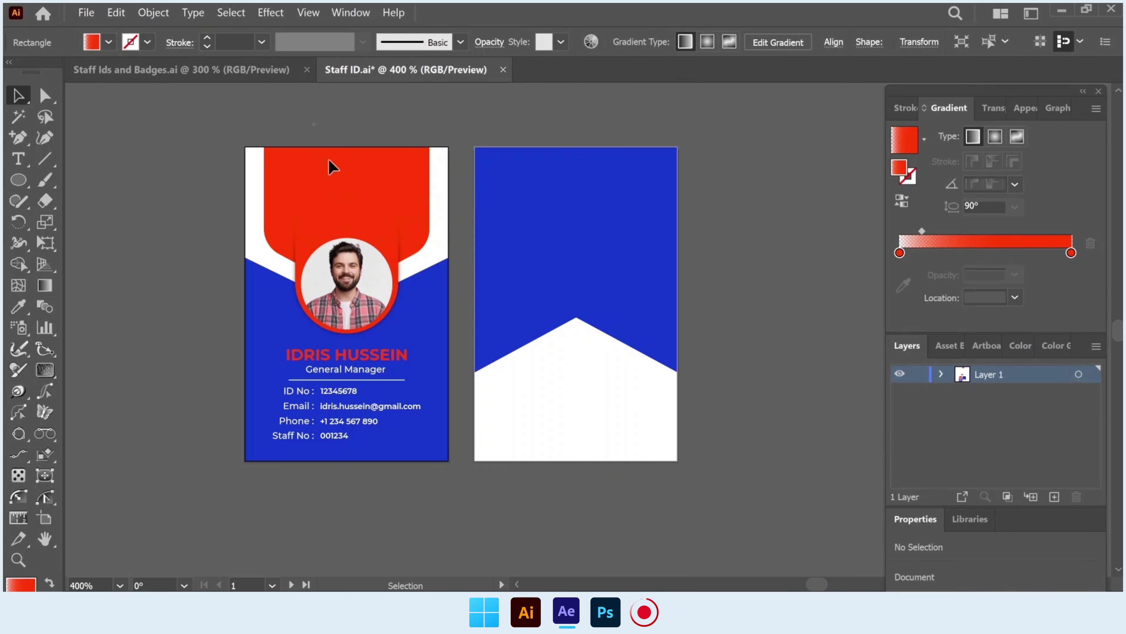
left_click_drag(204, 155, 253, 217)
mouse_move(407, 235)
left_mouse_down()
mouse_move(685, 302)
mouse_move(673, 296)
mouse_move(505, 528)
left_mouse_up()
scroll(579, 370, "up", 2)
mouse_move(590, 424)
left_mouse_down()
mouse_move(576, 376)
mouse_move(579, 394)
left_mouse_up()
scroll(579, 393, "down", 2)
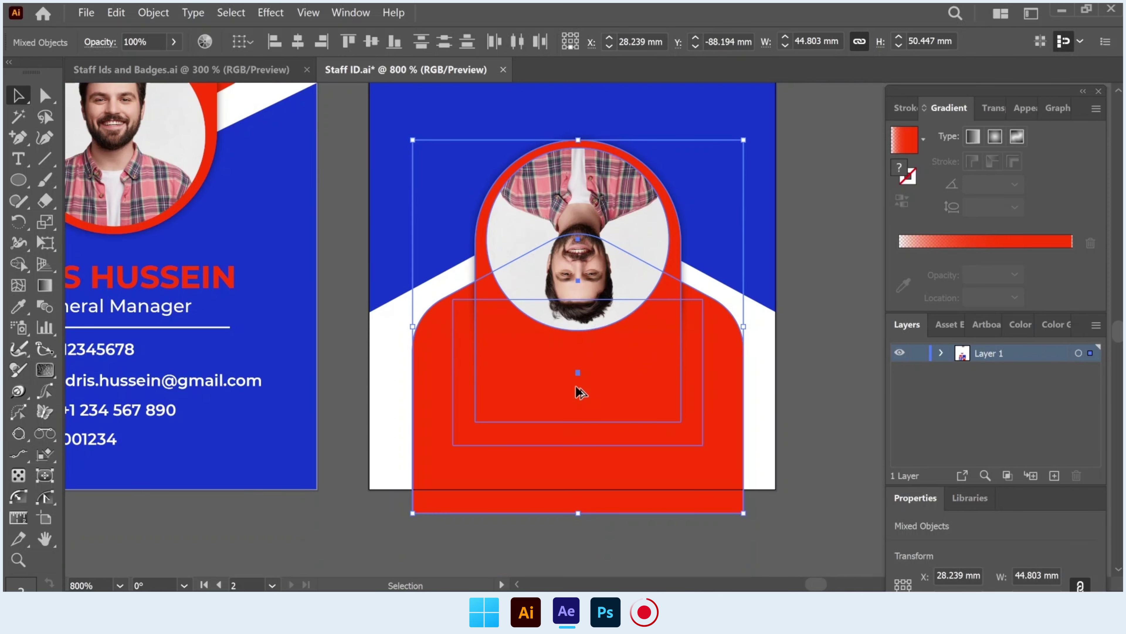
scroll(577, 388, "down", 1)
key("Left")
key("Left")
key("Left")
Delete the copied portrait photo from inside the back card's circle.
left_click(745, 368)
left_click(580, 271)
double_click(579, 271)
left_click(532, 262)
key("Delete")
Place the Apex Security Limited logo into the back card's circle and fill the circle white.
left_click(86, 12)
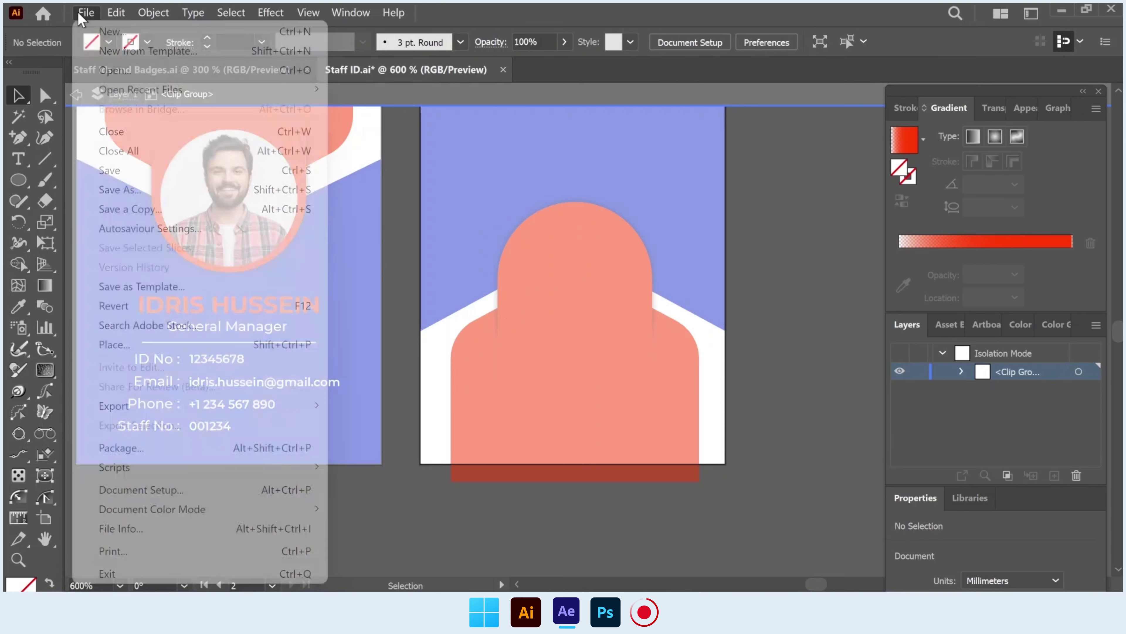
left_click(125, 343)
left_click_drag(526, 216, 647, 367)
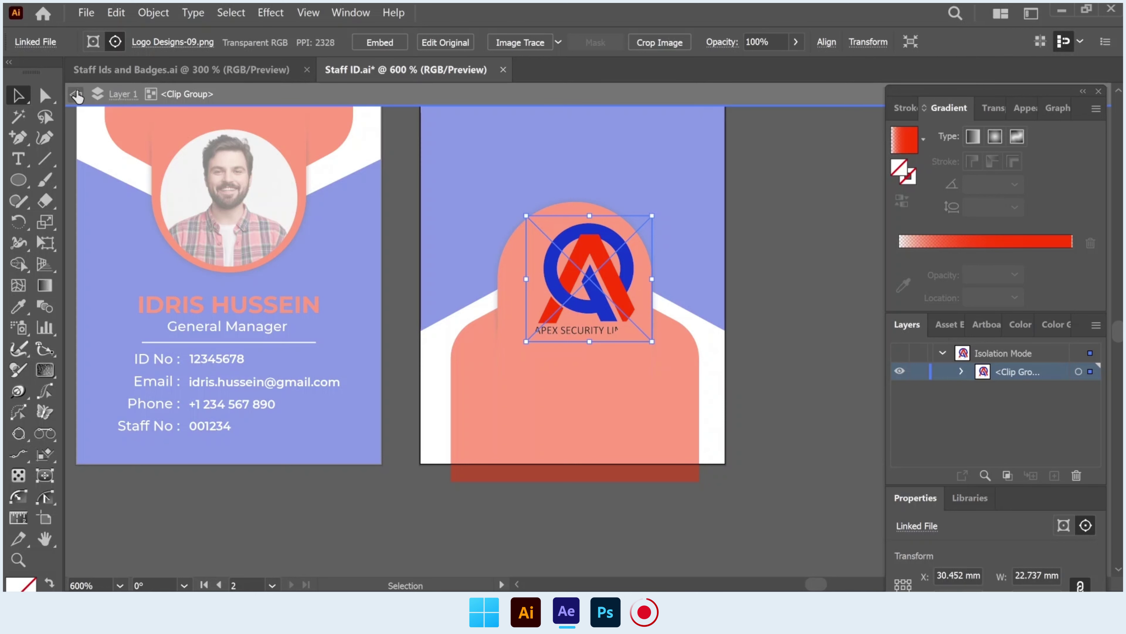
left_click(77, 94)
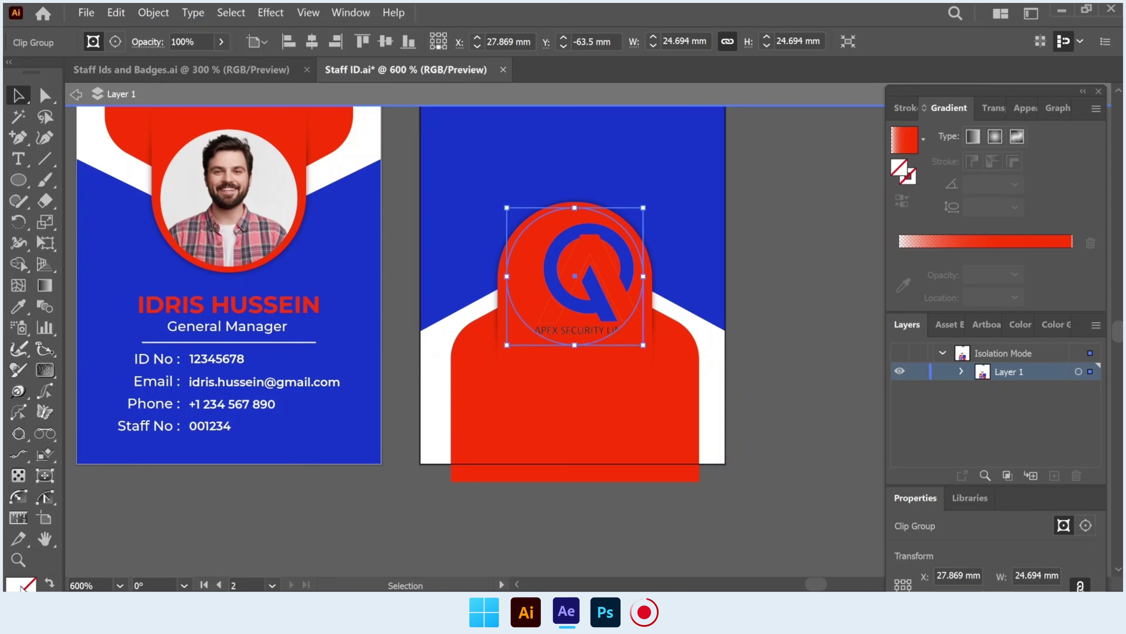
double_click(25, 587)
left_click_drag(321, 258, 303, 226)
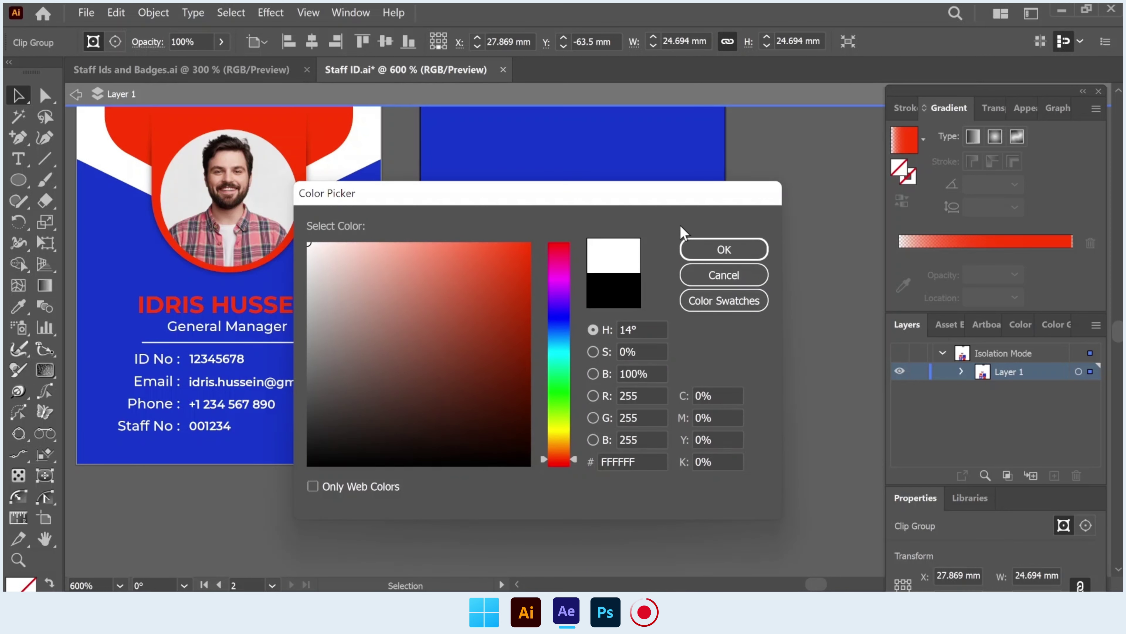
left_click(710, 249)
Scale the logo down to fit the circle and centre it inside.
double_click(599, 273)
left_click(599, 273)
left_click_drag(647, 335, 611, 305)
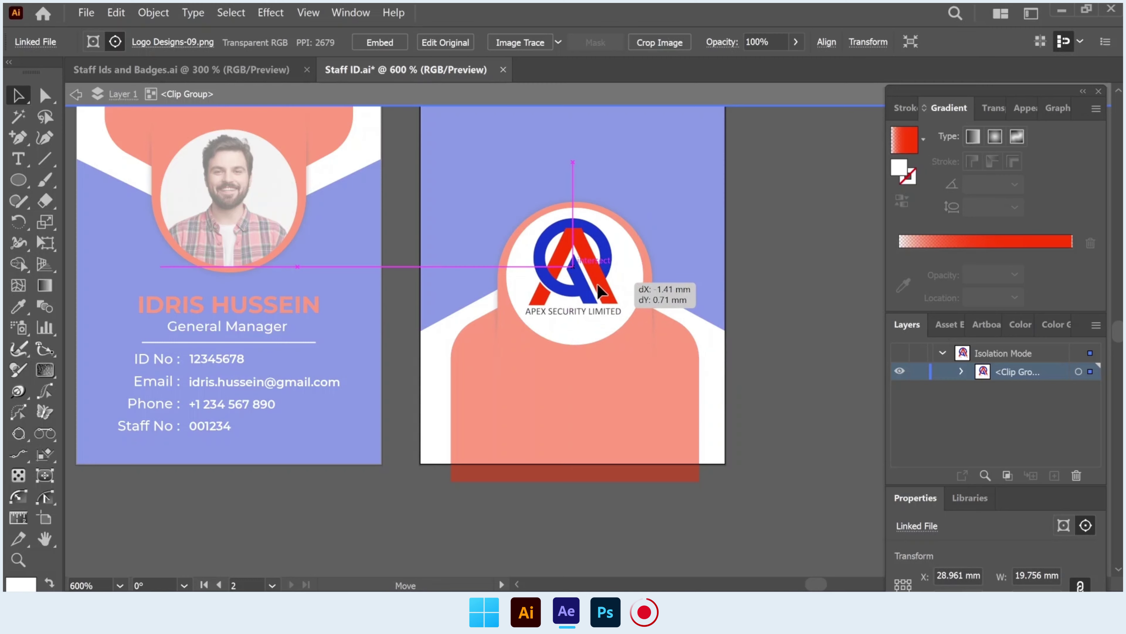
scroll(613, 259, "up", 2)
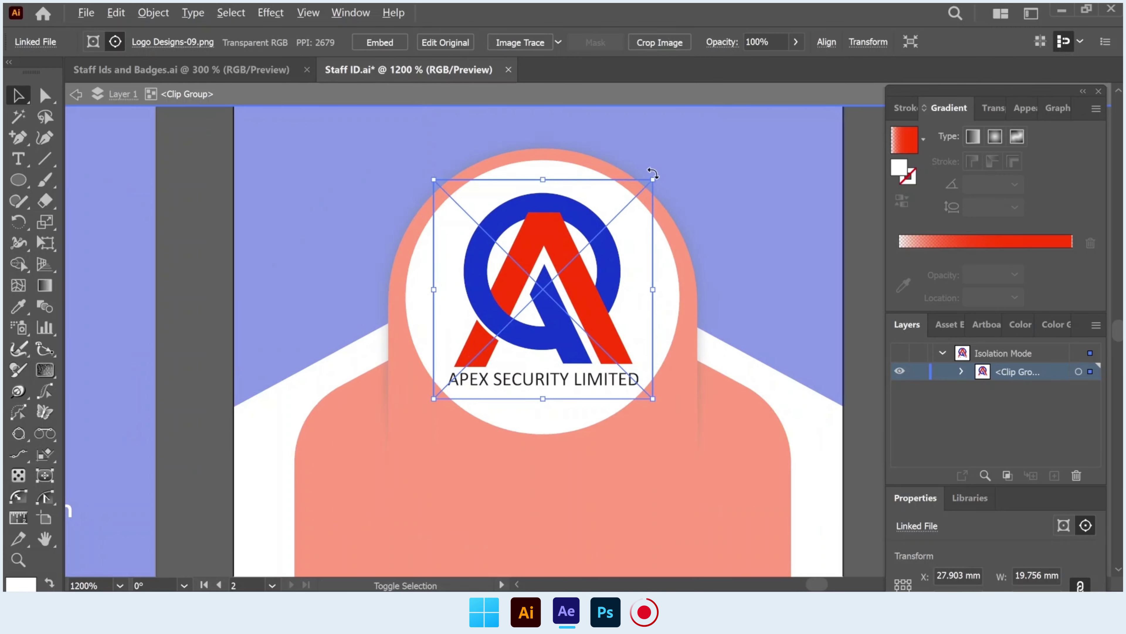
left_click_drag(652, 182, 641, 193)
left_click_drag(583, 292, 577, 285)
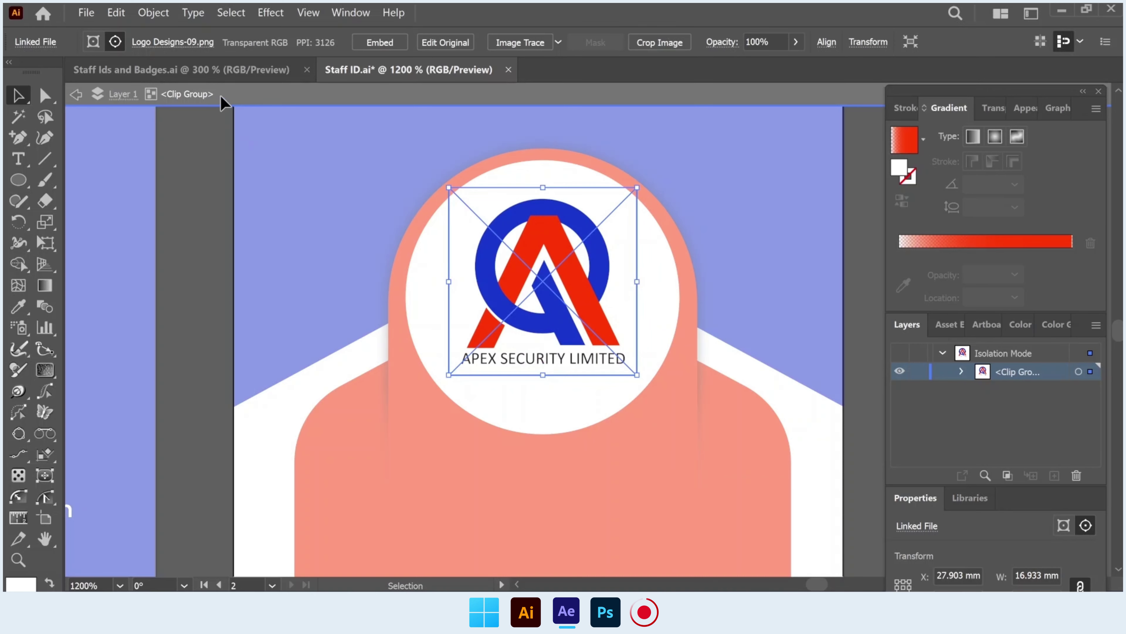
left_click(220, 102)
left_click(220, 153)
scroll(247, 252, "down", 2)
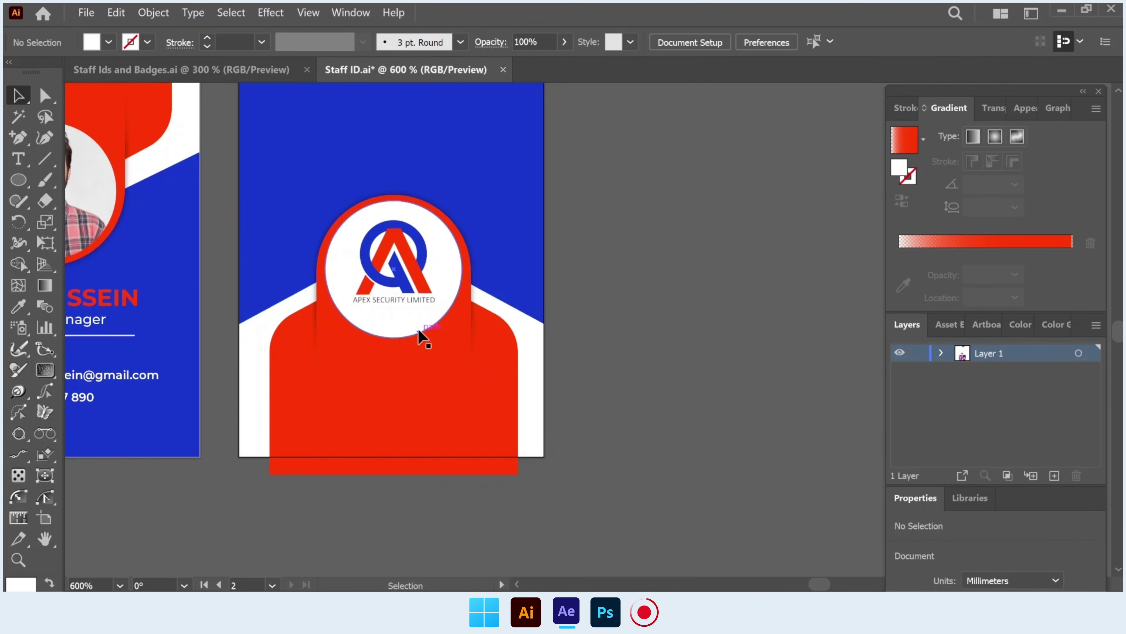
scroll(652, 365, "up", 2)
Put a copy of the lorem-ipsum paragraph at the top of the back card.
scroll(636, 367, "down", 1)
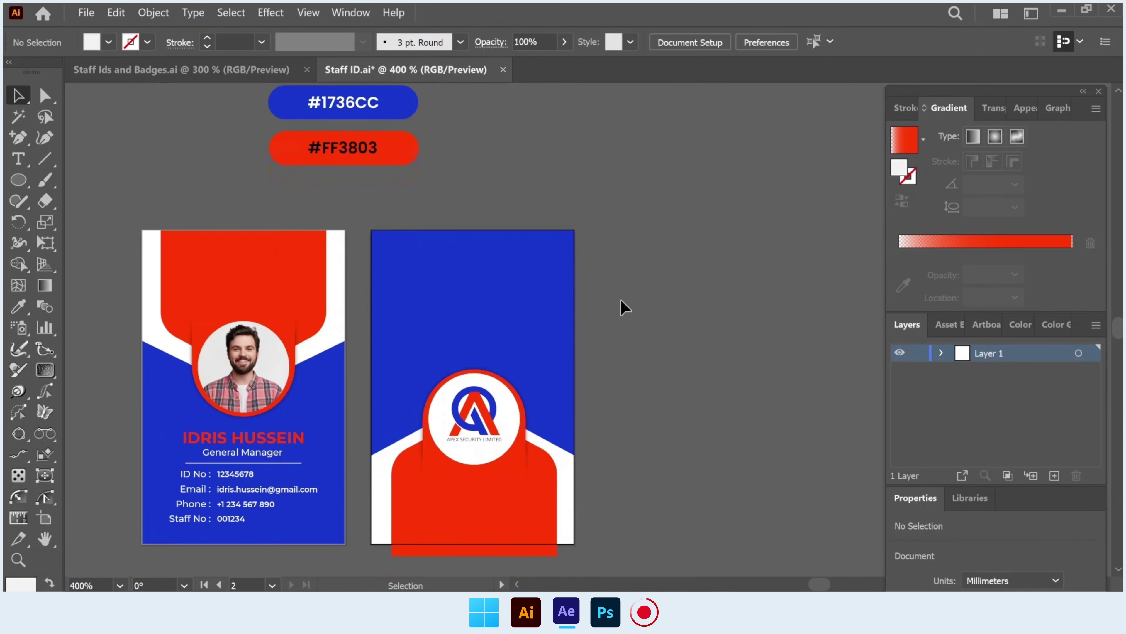
key("ctrl+v")
mouse_move(585, 305)
left_mouse_down()
mouse_move(464, 251)
mouse_move(473, 244)
left_mouse_up()
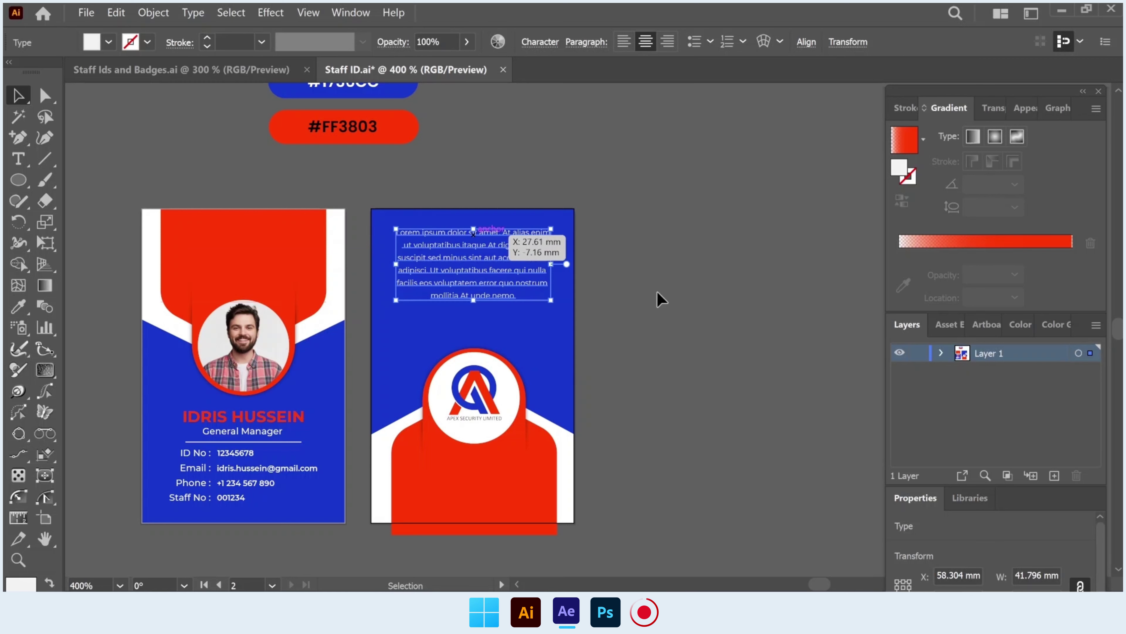
left_click(729, 313)
Draw a horizontal line with a 1 pt white stroke below the paragraph.
left_click(44, 159)
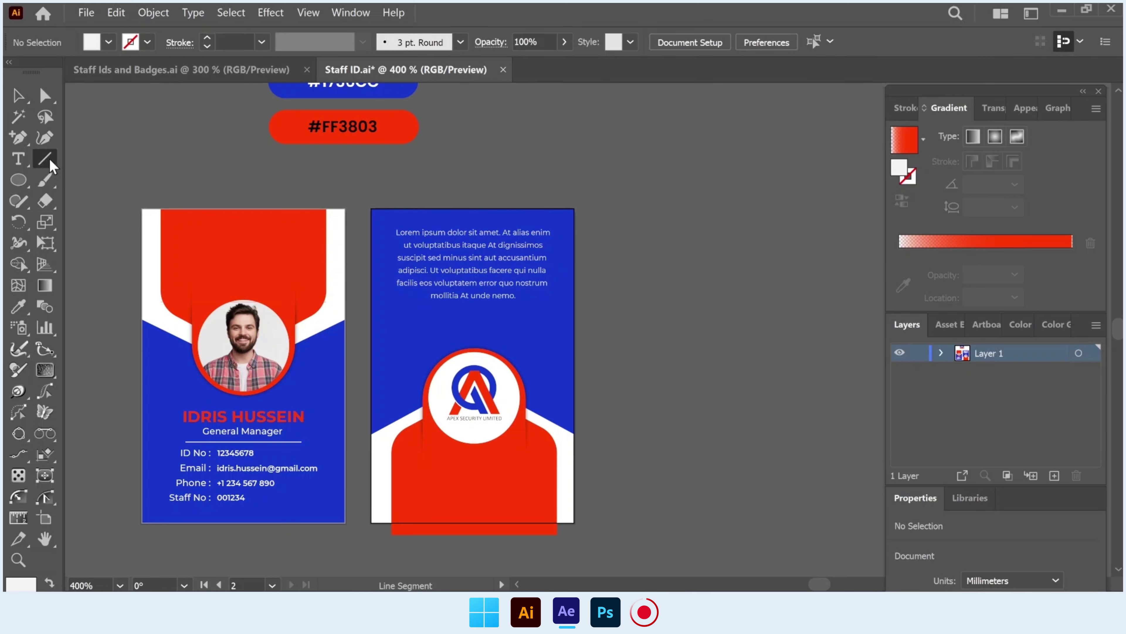
left_click(207, 39)
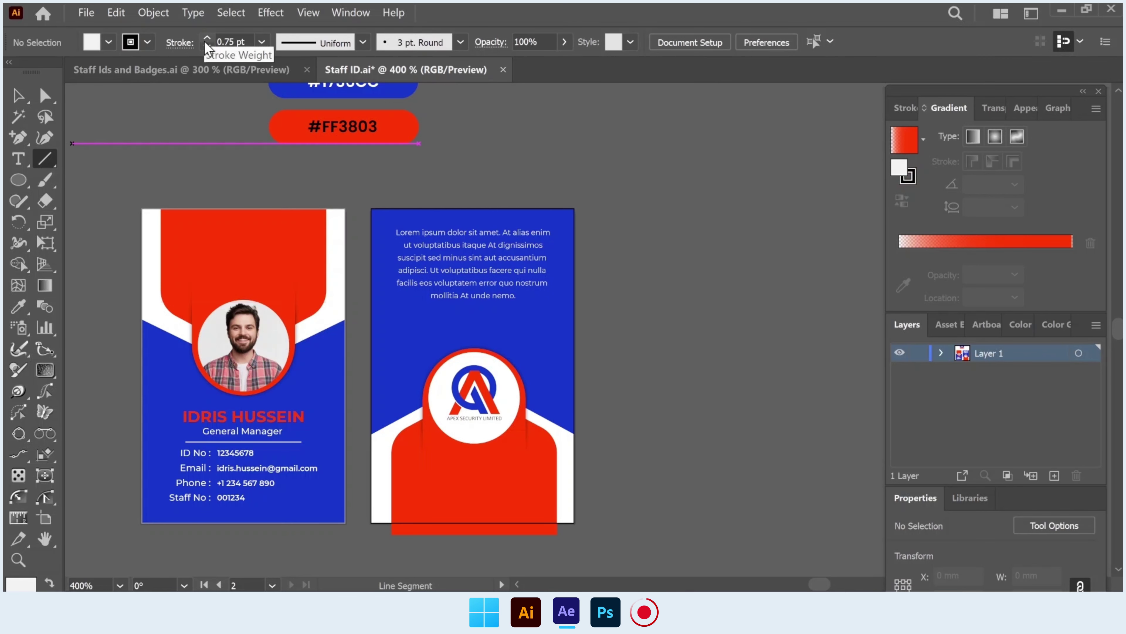
left_click(133, 44)
left_click(343, 326)
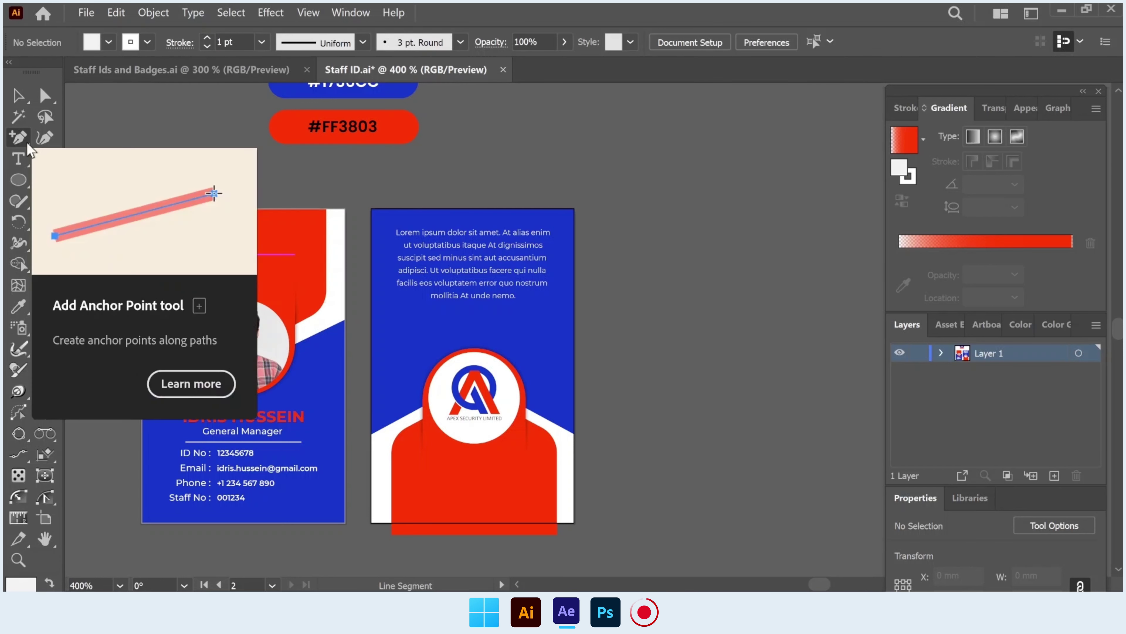
left_click_drag(411, 336, 543, 335)
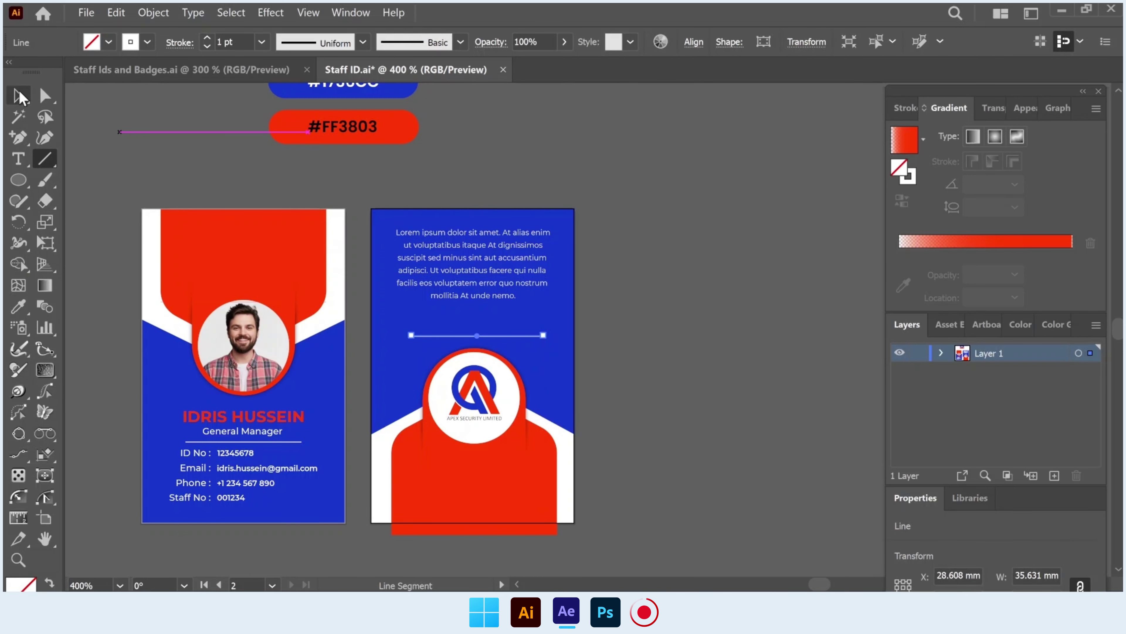
Centre the signature line horizontally on the back card and nudge it upward.
left_click(20, 95)
left_click(692, 43)
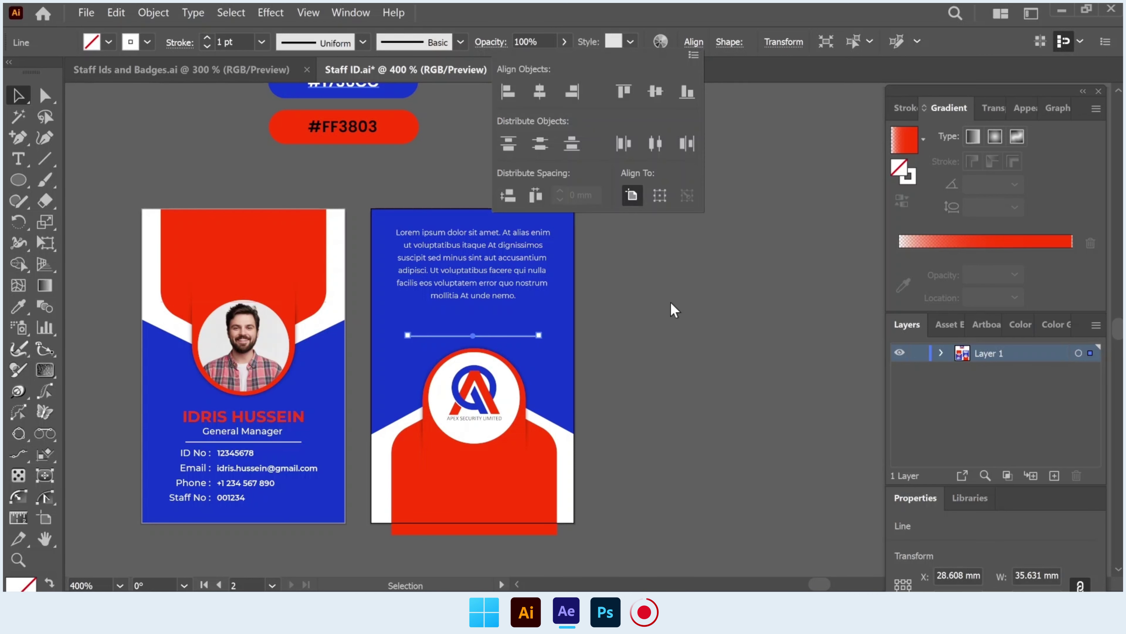
key("Escape")
key("Up")
key("Up")
key("Up")
key("Up")
Add the text 'SIGNATURE' in Montserrat SemiBold with a white fill.
left_click(18, 159)
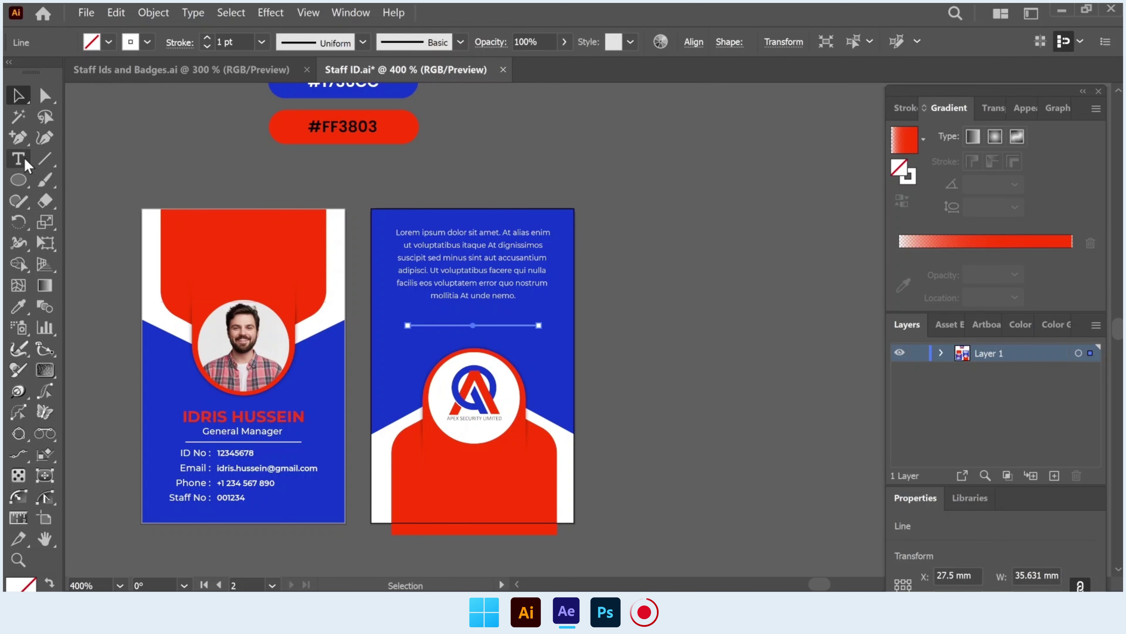
left_click(595, 297)
type("SIGNAT")
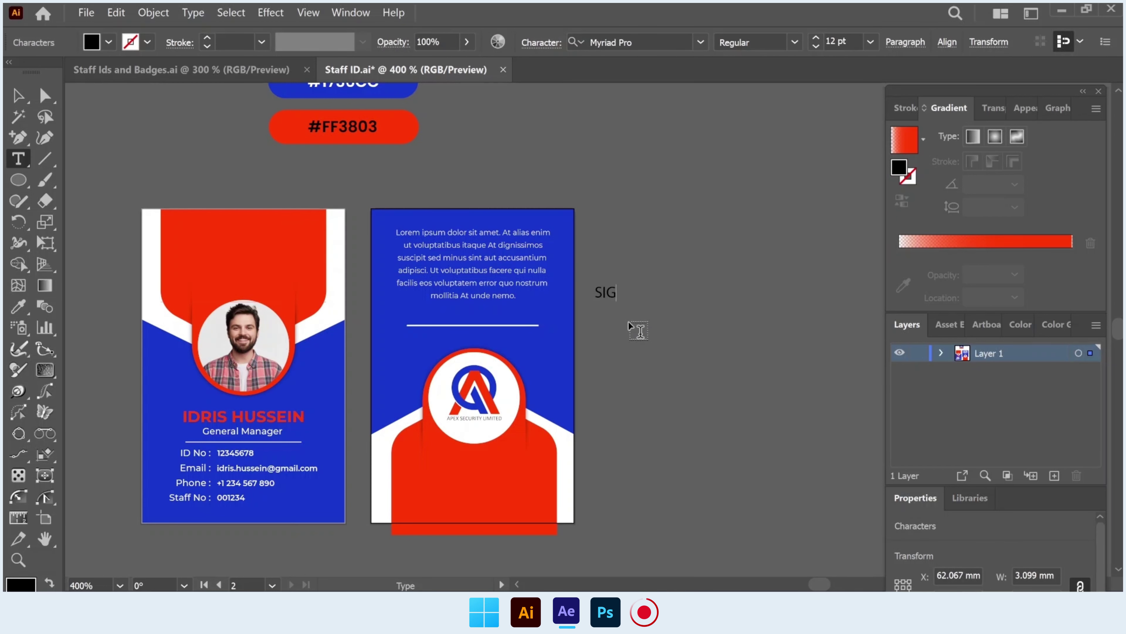
type("URE")
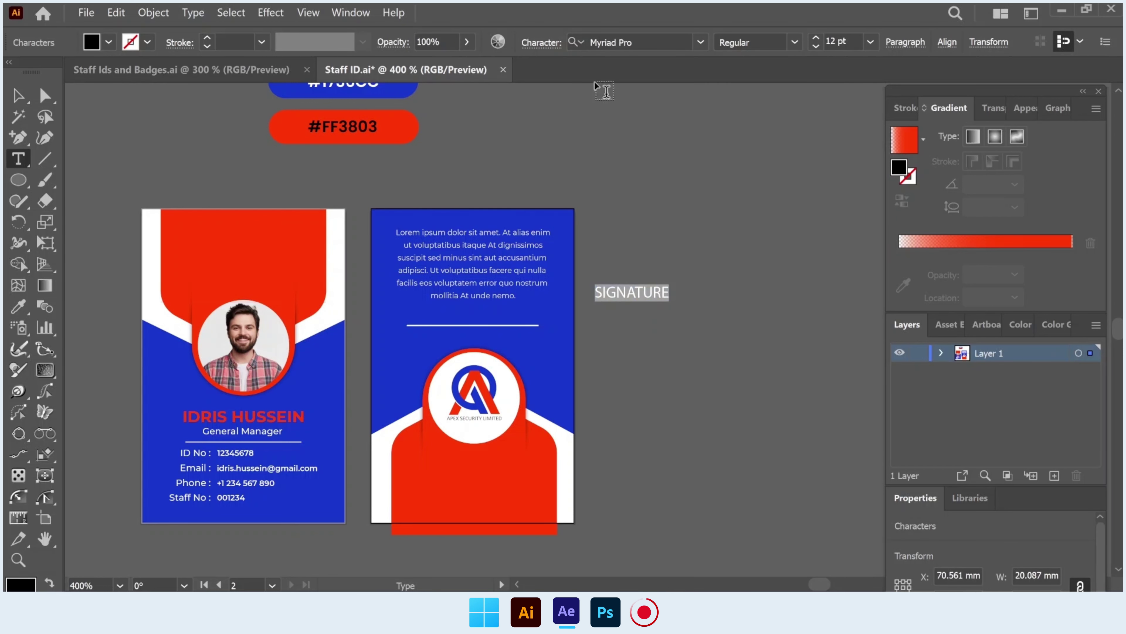
left_click(641, 41)
type("MONT")
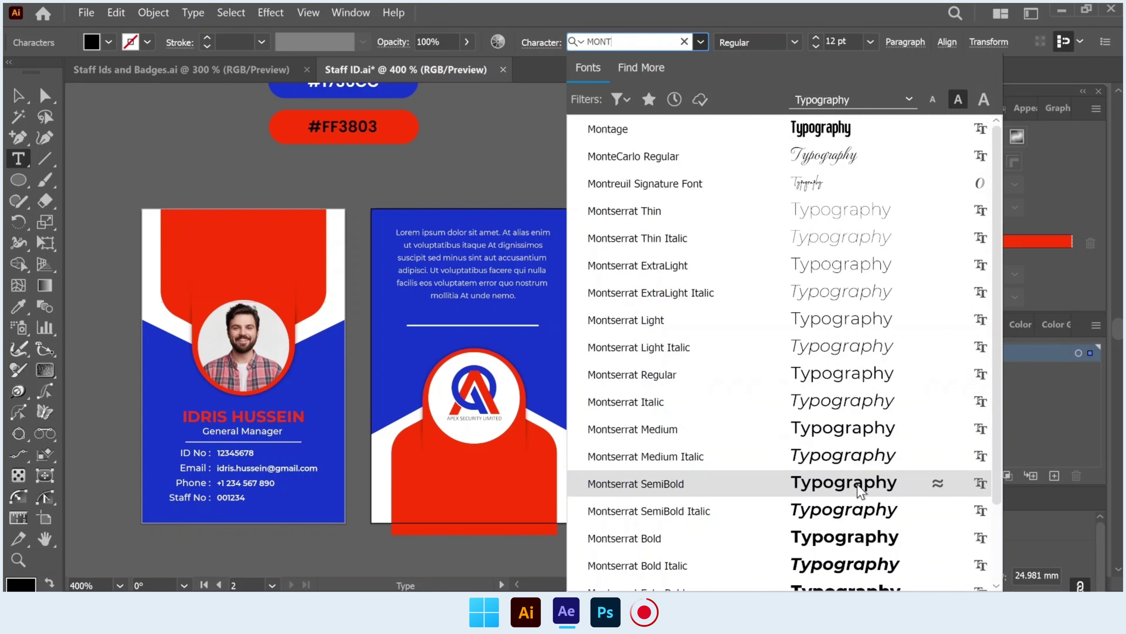
left_click(843, 484)
key("Escape")
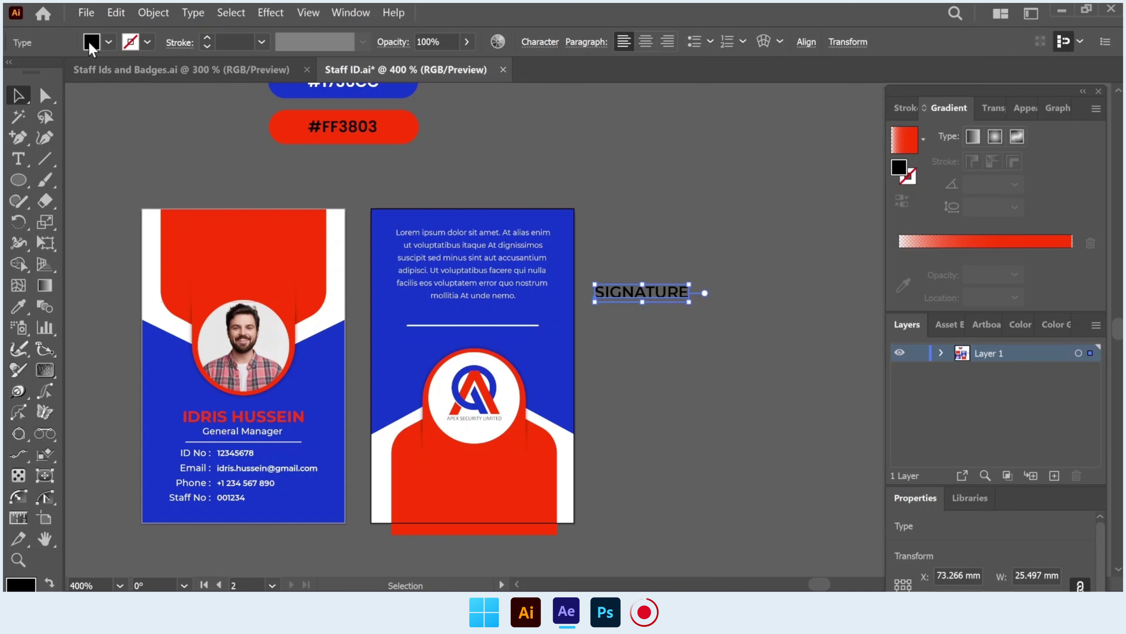
left_click(91, 42)
left_click(47, 85)
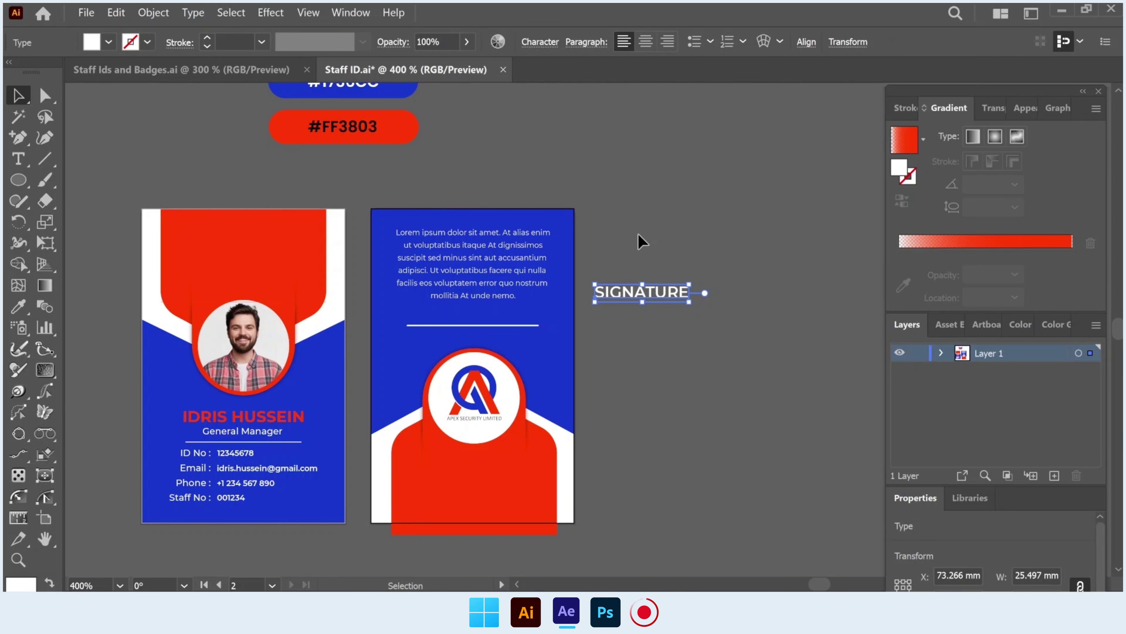
Shrink SIGNATURE, place it below the line, and centre it horizontally on the card.
scroll(687, 305, "up", 2)
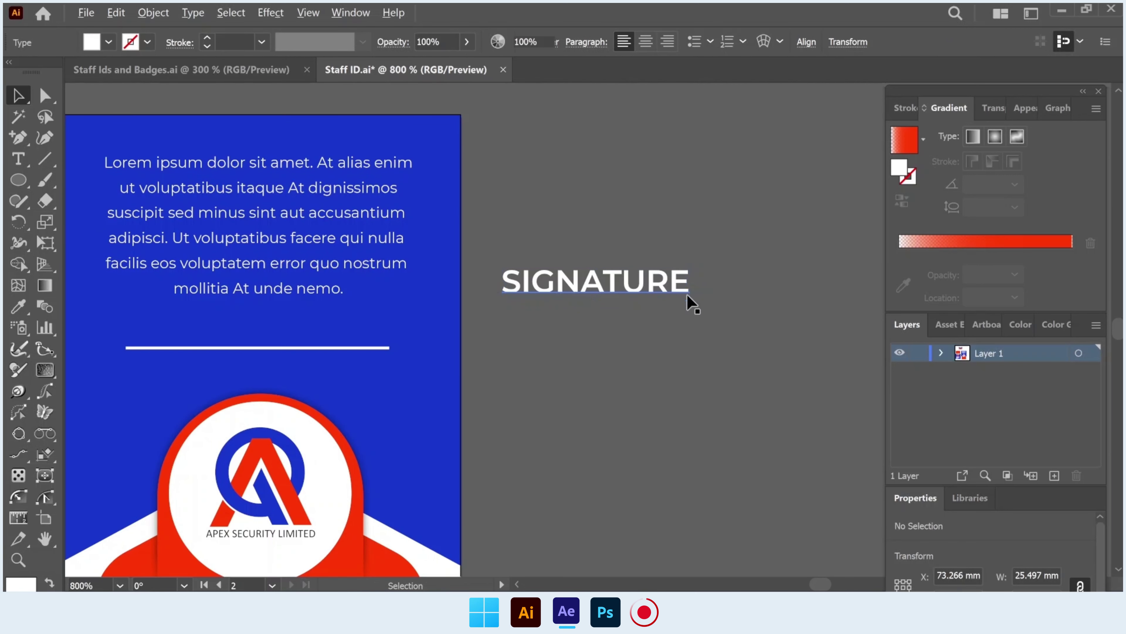
mouse_move(691, 300)
left_mouse_down()
mouse_move(661, 295)
mouse_move(202, 388)
left_mouse_up()
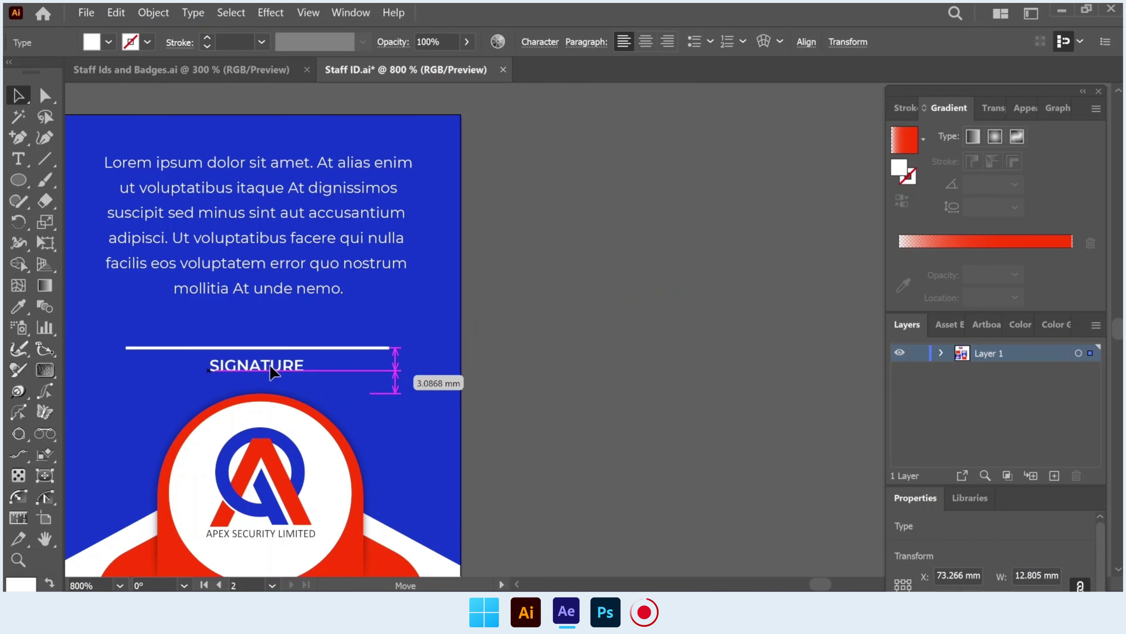
scroll(266, 374, "down", 1)
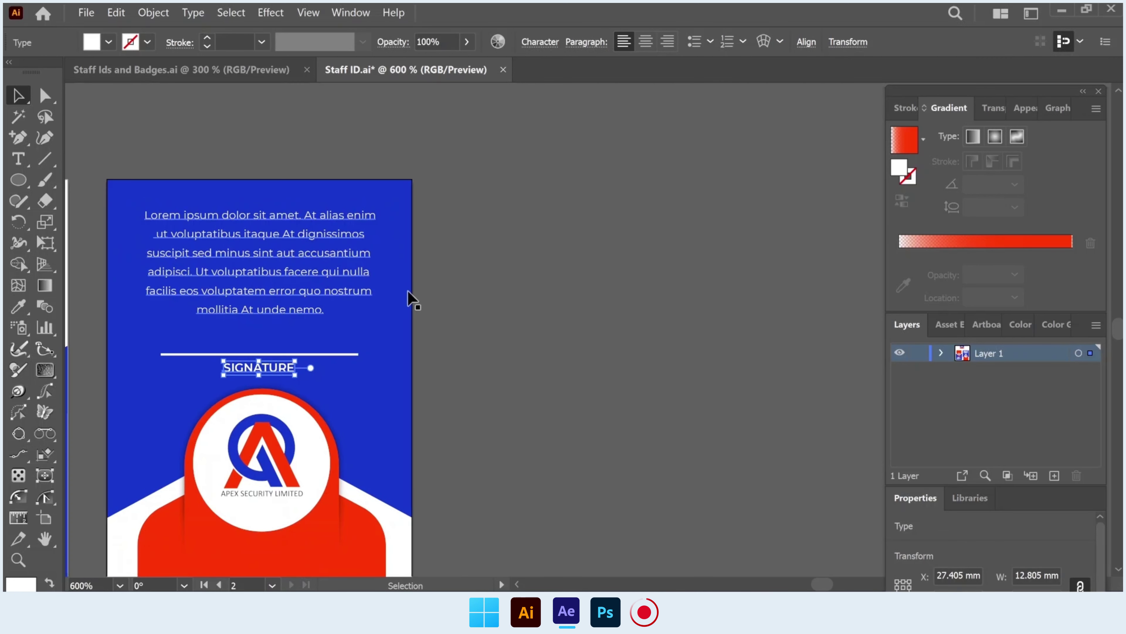
left_click(539, 42)
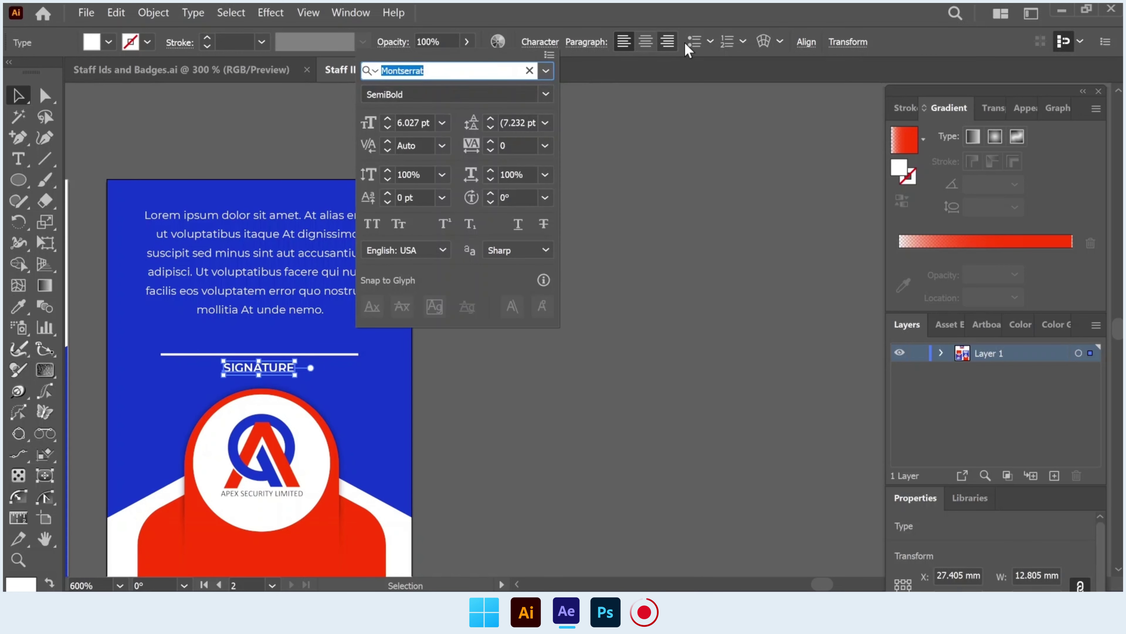
key("Escape")
left_click(806, 42)
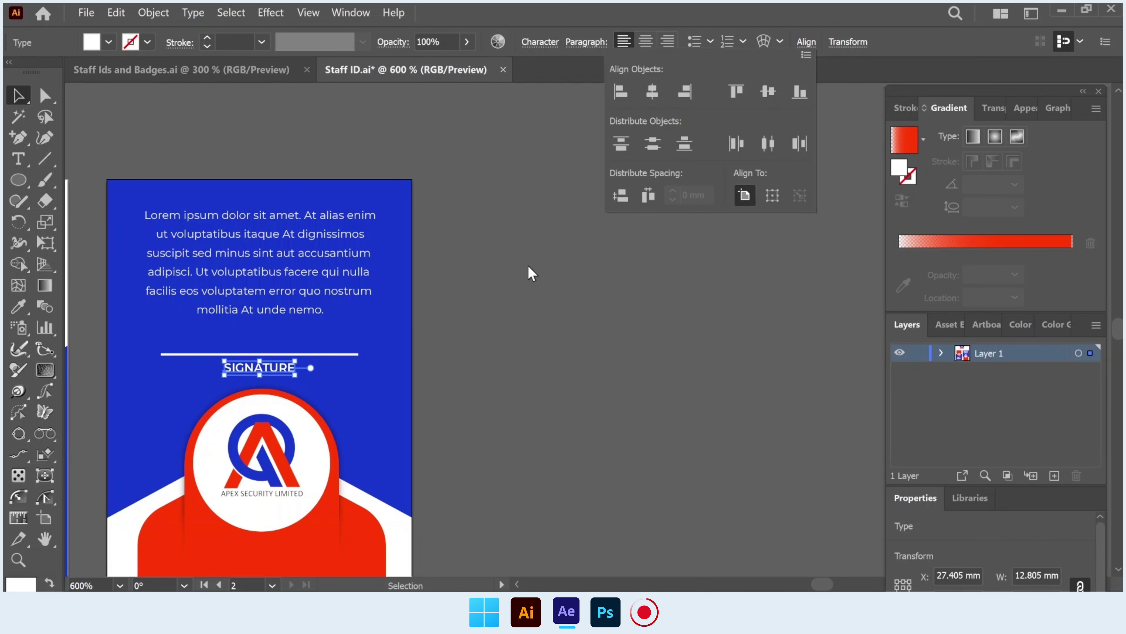
scroll(528, 271, "down", 5)
left_click_drag(557, 299, 592, 335)
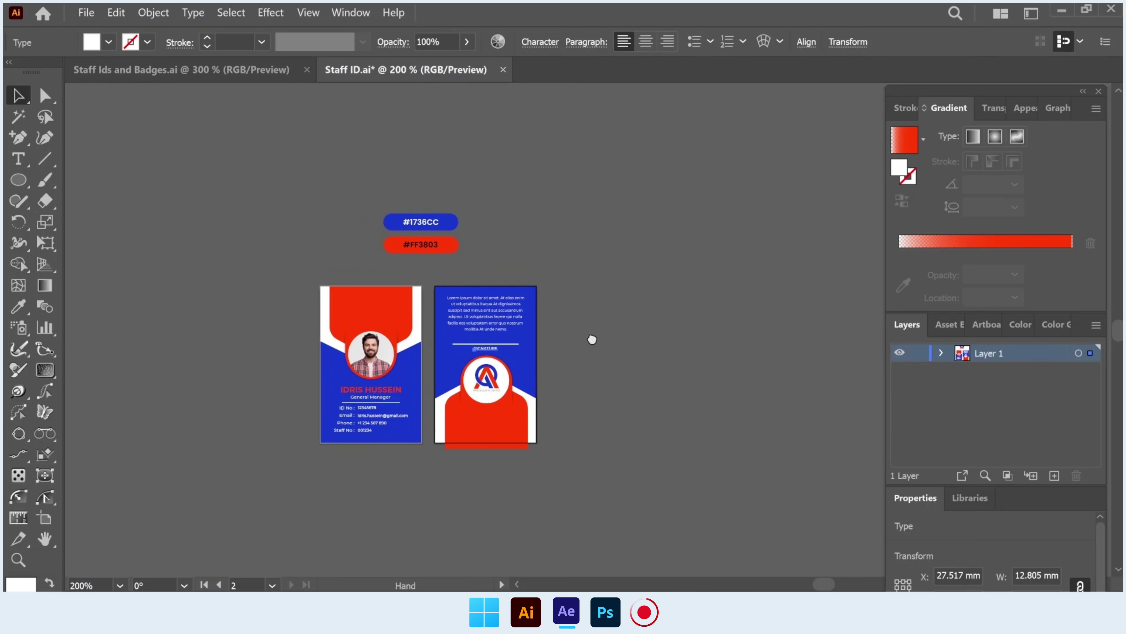
left_click(700, 322)
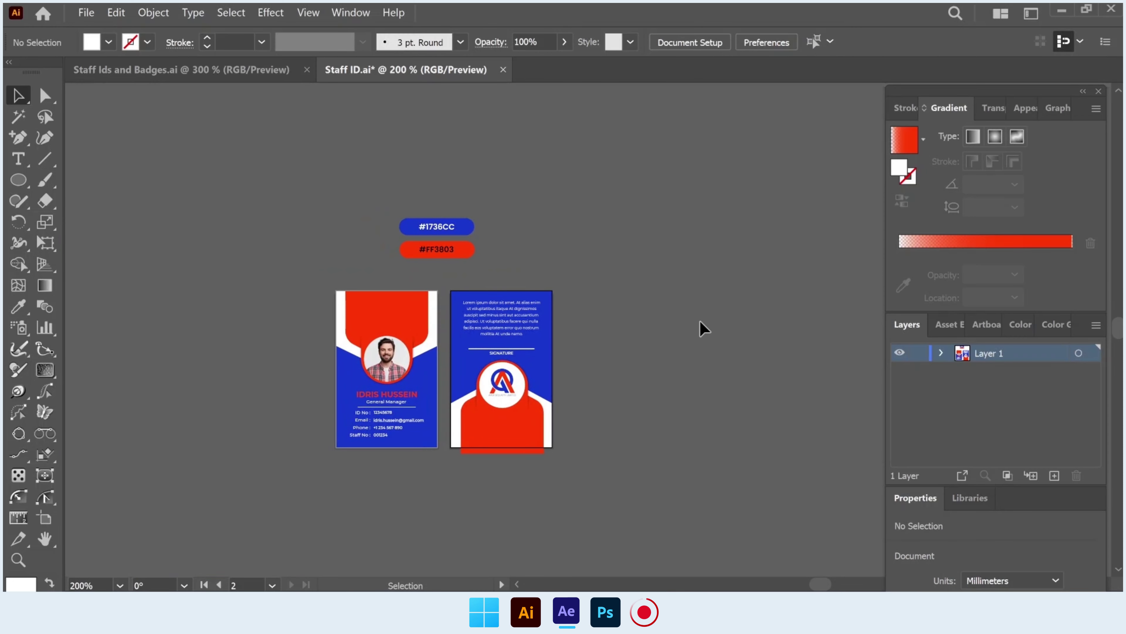